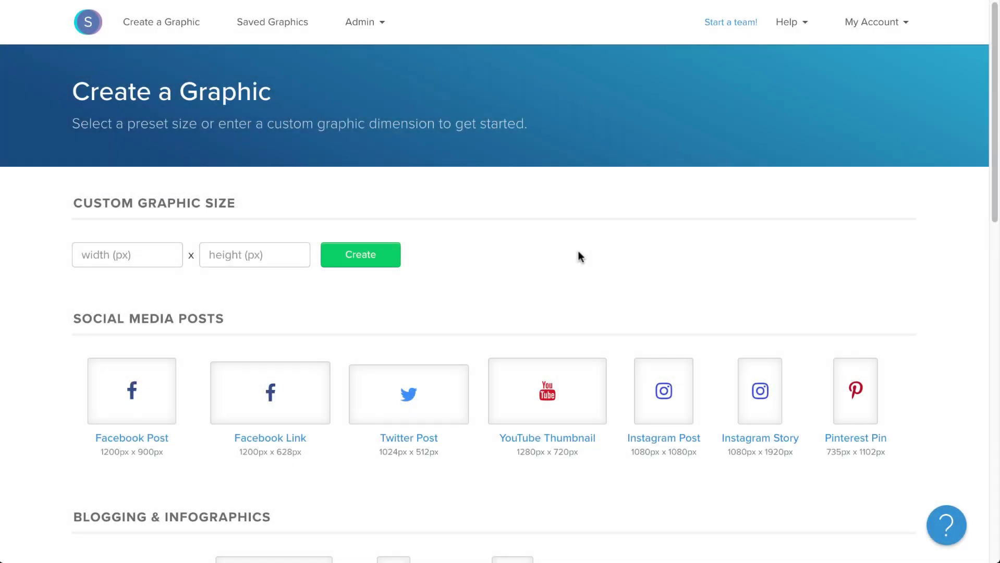
Step: Choose the Facebook Cover Photo (820px x 360px) size from the Headers section of Create a Graphic
{"action": "left_click", "coordinate": [578, 255]}
{"action": "scroll", "coordinate": [576, 259], "scroll_direction": "down", "scroll_amount": 10}
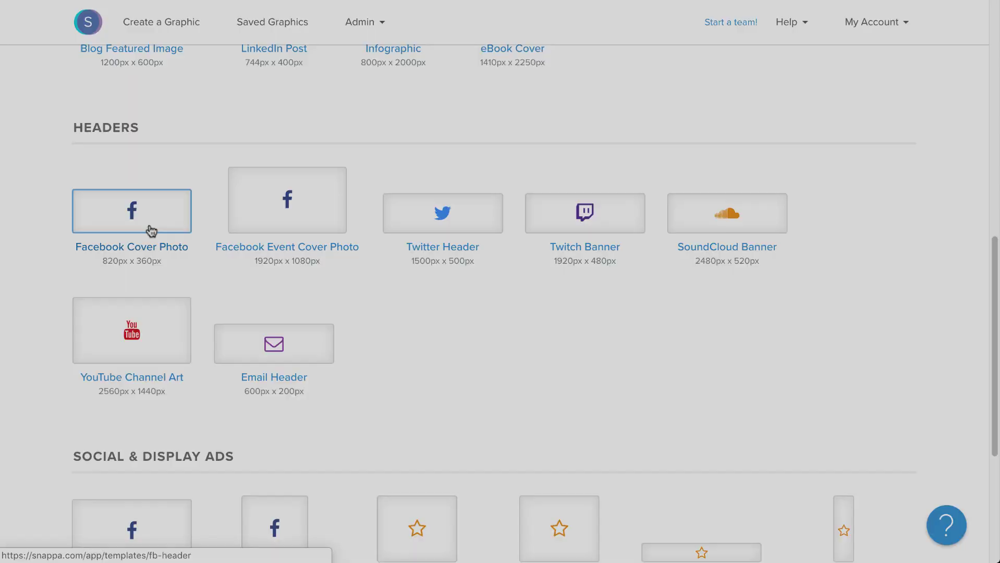
{"action": "left_click", "coordinate": [150, 226]}
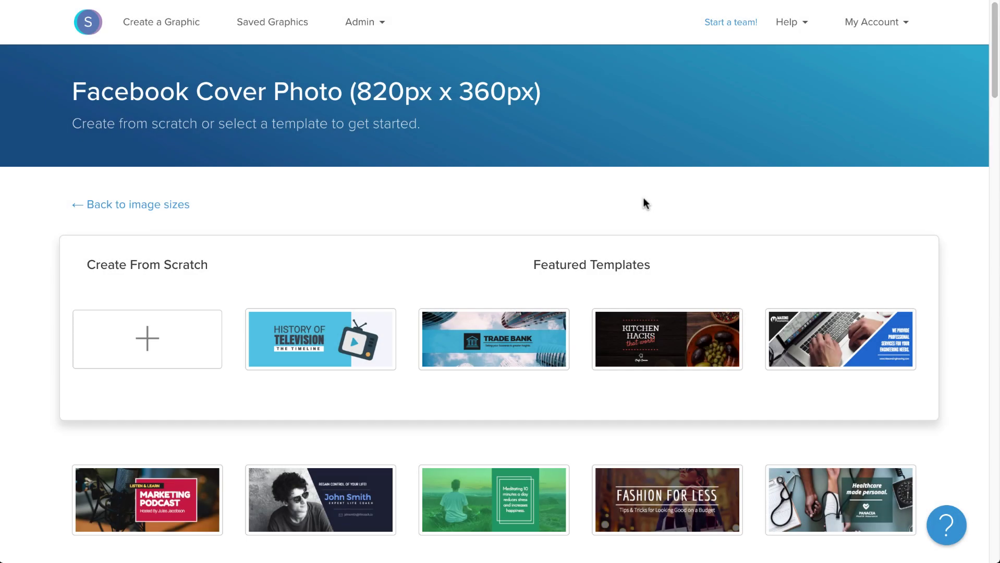
{"action": "scroll", "coordinate": [645, 213], "scroll_direction": "down", "scroll_amount": 4}
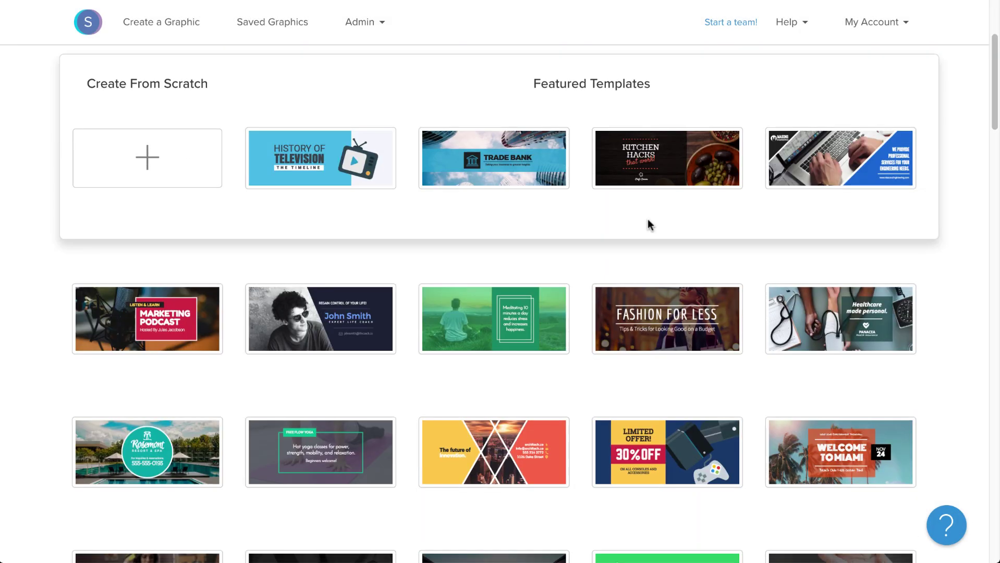
{"action": "scroll", "coordinate": [646, 249], "scroll_direction": "down", "scroll_amount": 10}
{"action": "scroll", "coordinate": [626, 256], "scroll_direction": "up", "scroll_amount": 15}
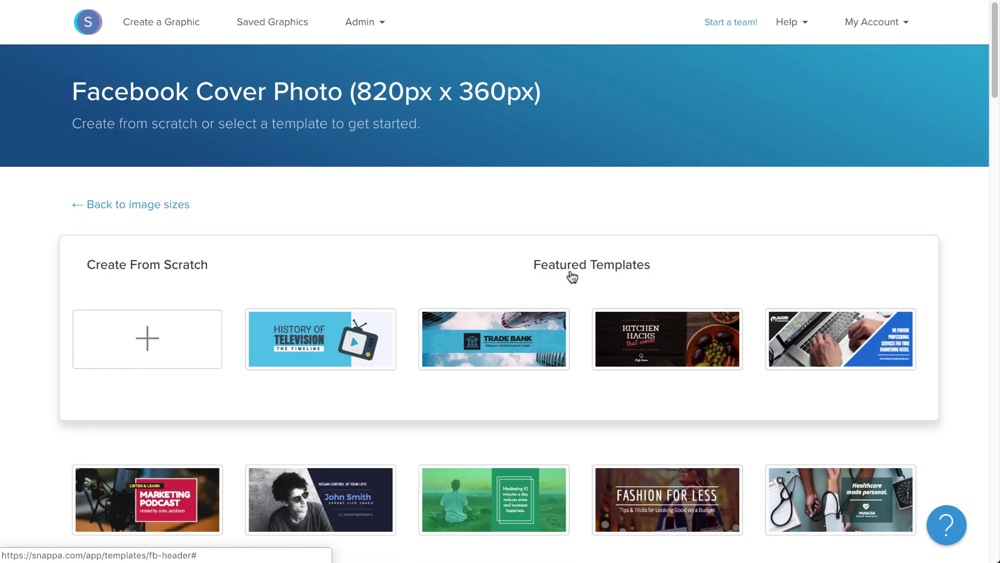
Step: Start a blank 820 × 360 px cover and toggle the Facebook safe-zone guides off and back on
{"action": "left_click", "coordinate": [170, 359]}
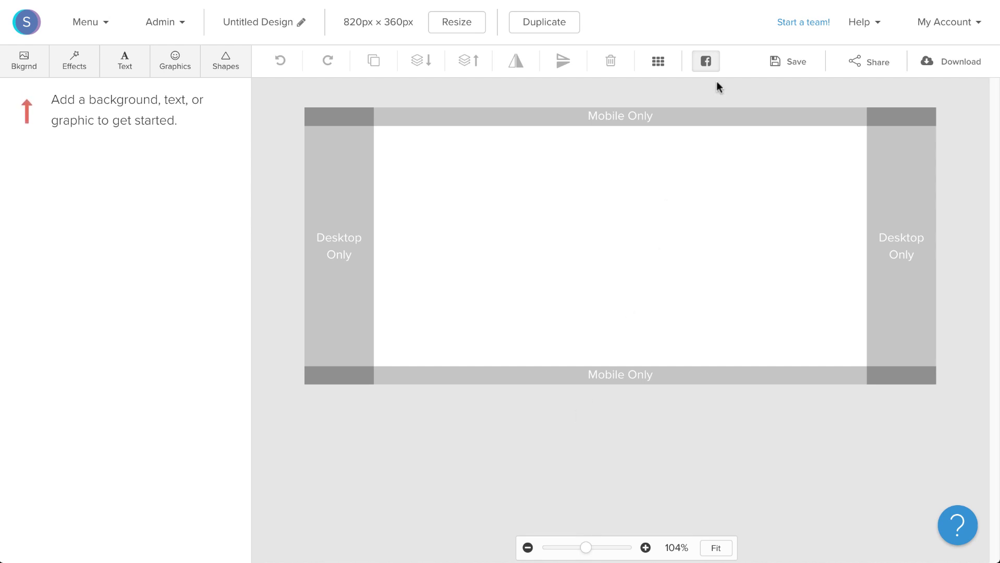
{"action": "left_click", "coordinate": [707, 66]}
{"action": "left_click", "coordinate": [707, 65]}
Step: Browse the background Patterns, Uploads and Color options, then return to Photos
{"action": "left_click", "coordinate": [30, 72]}
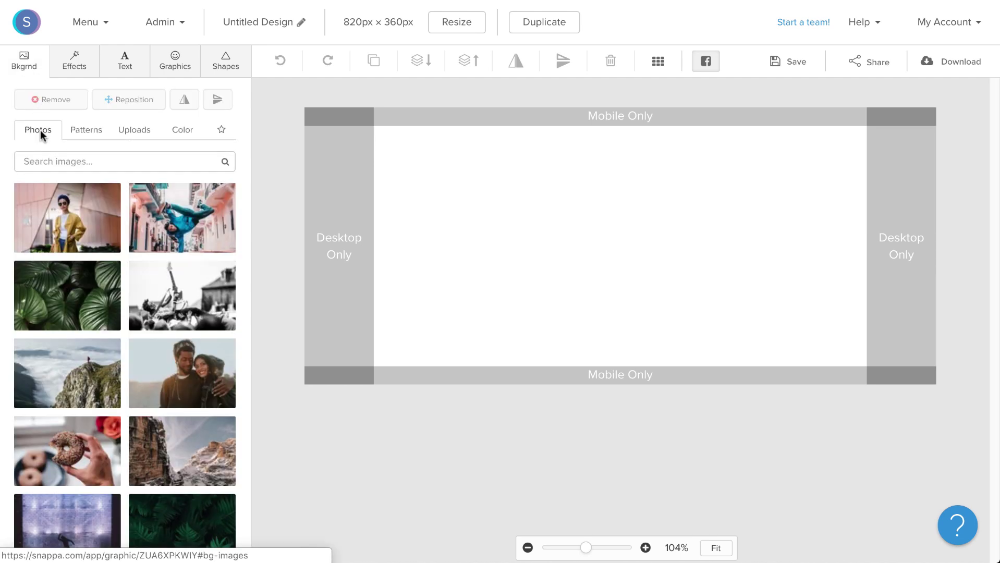
{"action": "left_click", "coordinate": [79, 137]}
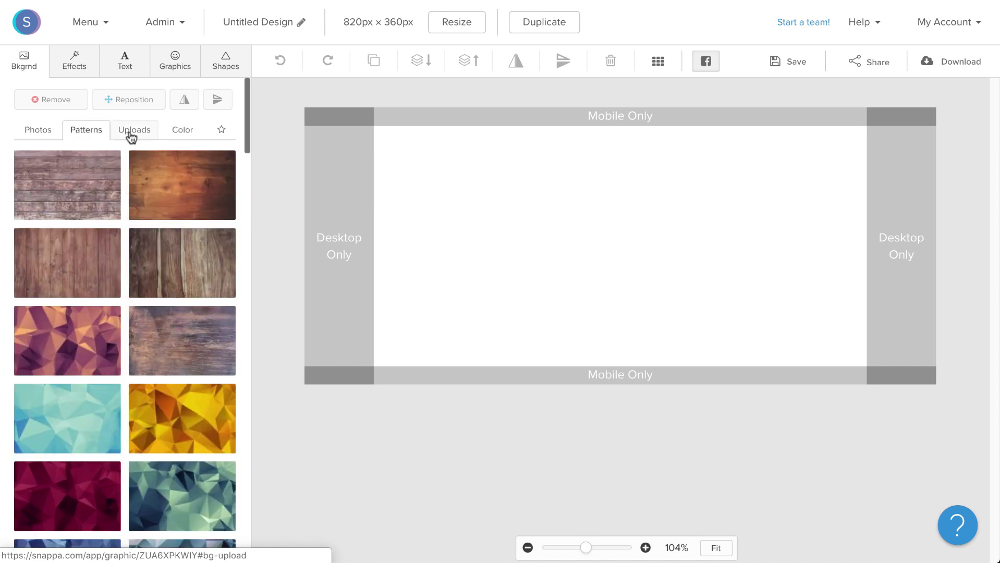
{"action": "left_click", "coordinate": [131, 136]}
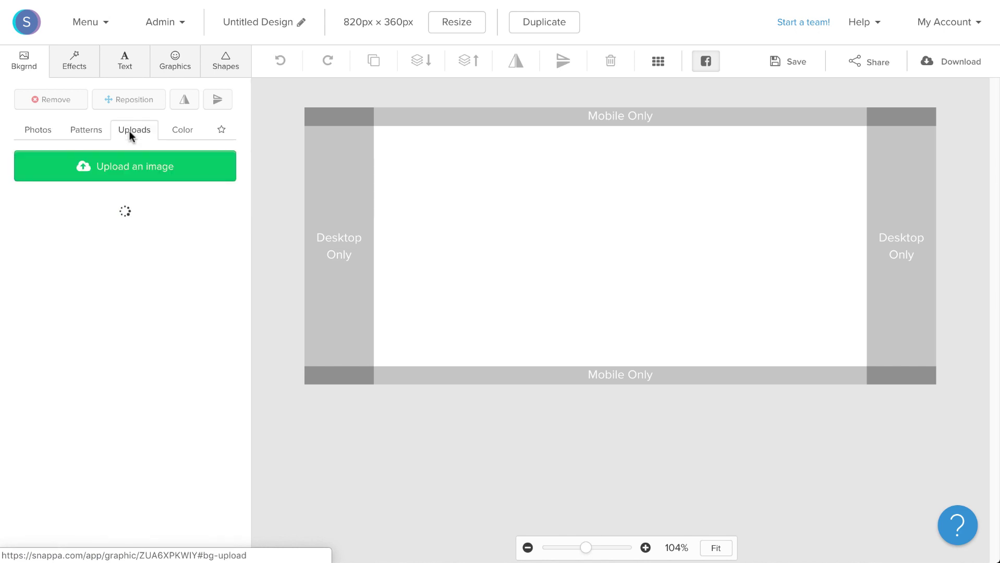
{"action": "left_click", "coordinate": [178, 136]}
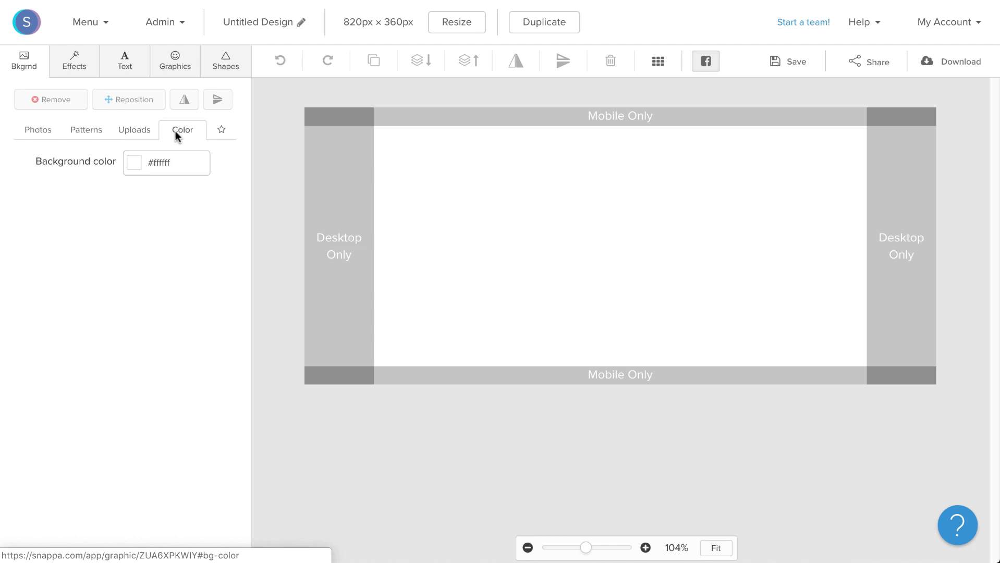
{"action": "left_click", "coordinate": [37, 135]}
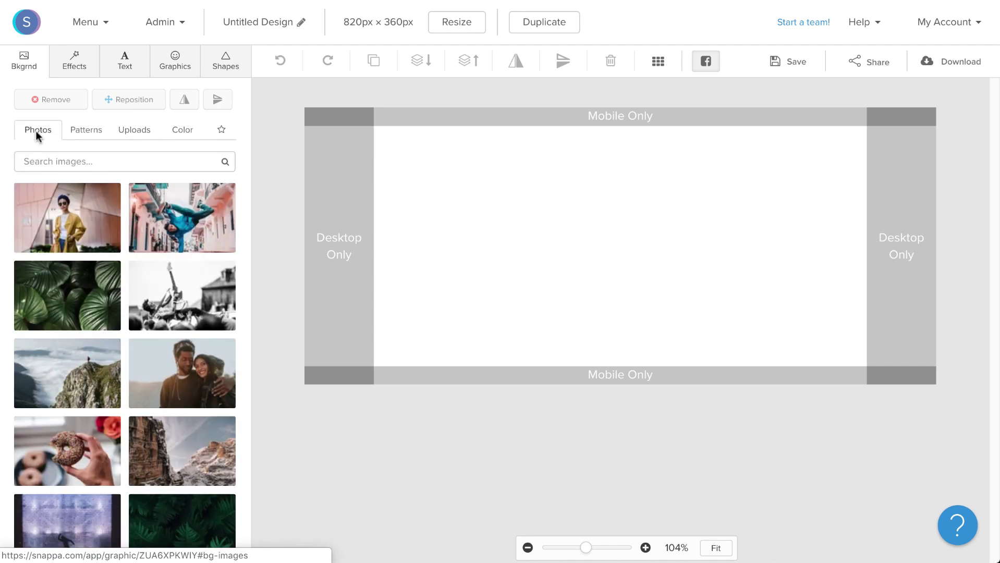
Step: Search background photos for 'health' and set the stethoscope photo as the background
{"action": "left_click", "coordinate": [56, 159]}
{"action": "type", "text": "health"}
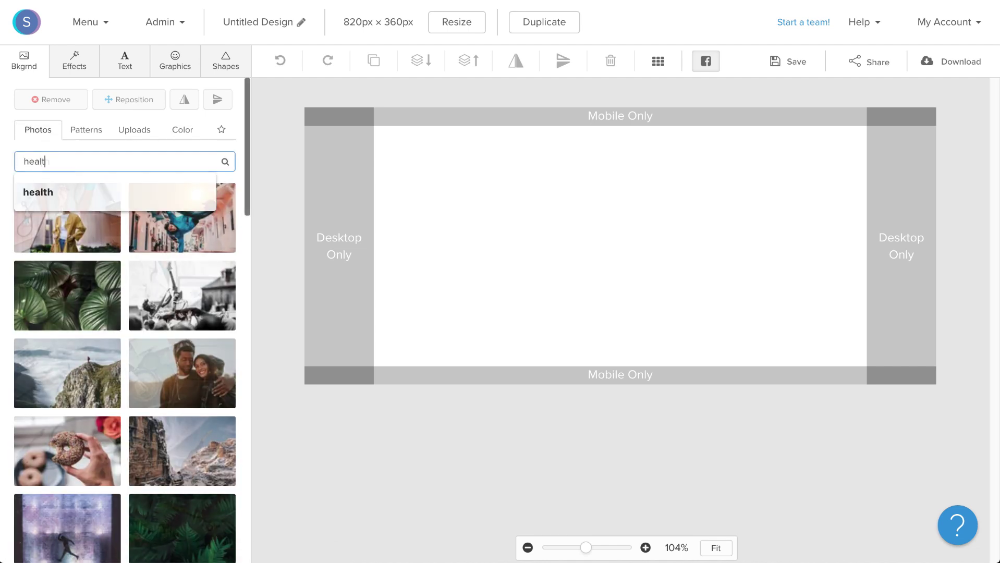
{"action": "key", "text": "Return"}
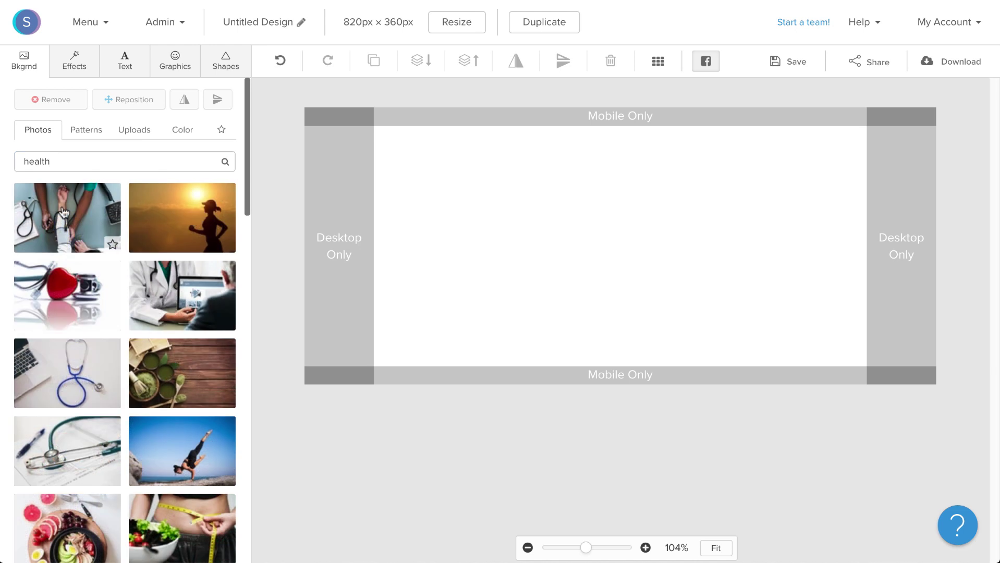
{"action": "left_click", "coordinate": [66, 225]}
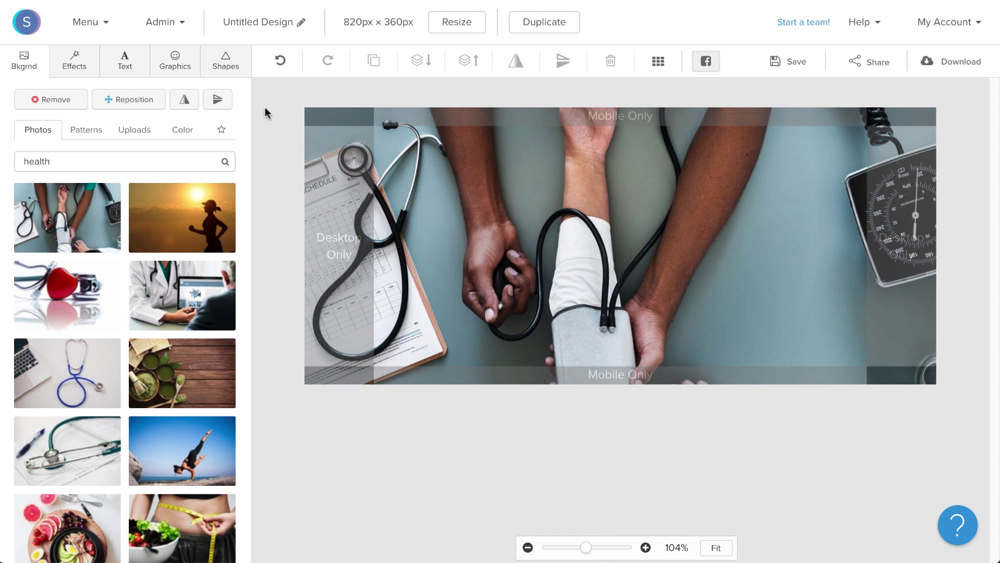
{"action": "left_click", "coordinate": [235, 68]}
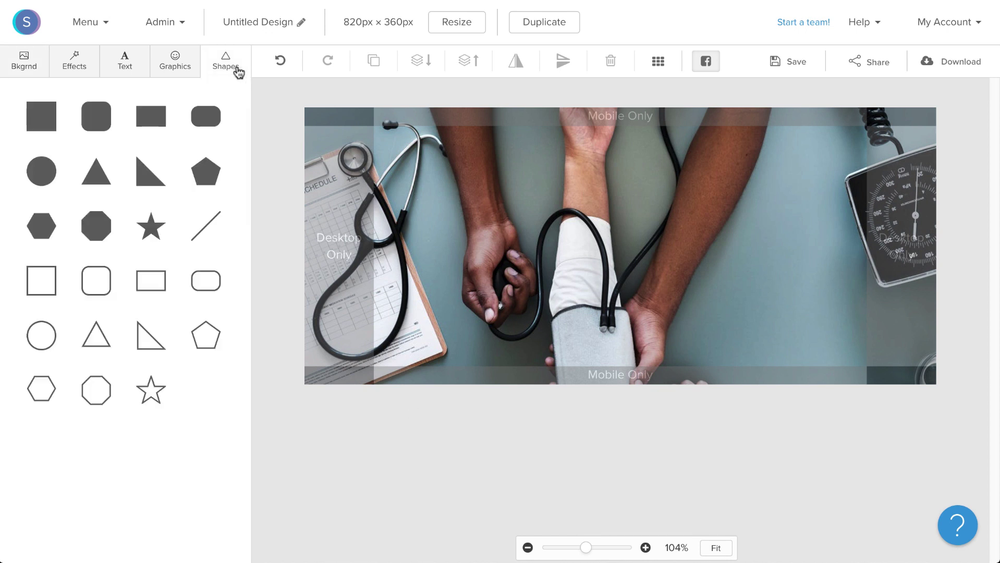
Step: Add a filled rectangle and enlarge it over the right half of the photo
{"action": "left_click", "coordinate": [154, 123]}
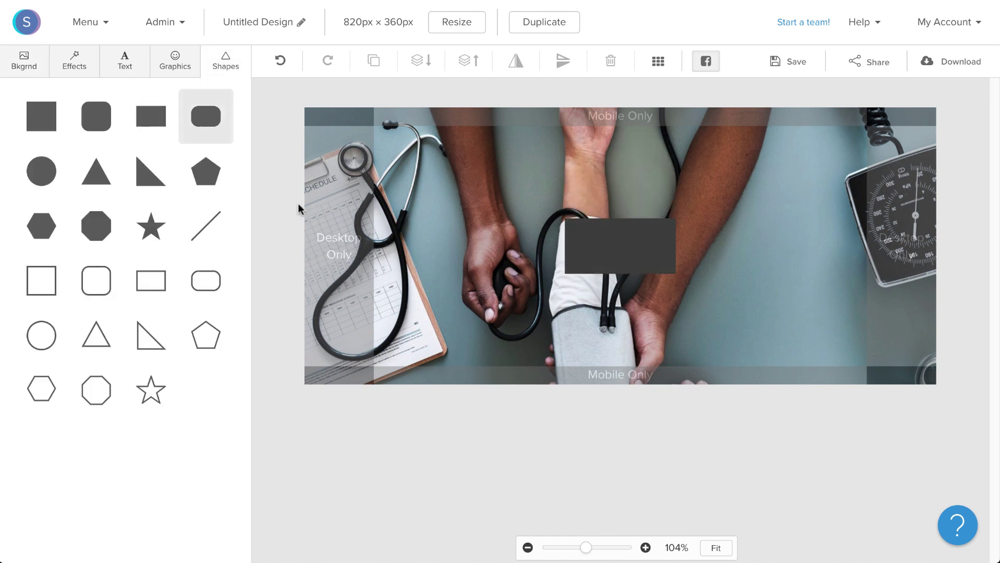
{"action": "left_click", "coordinate": [625, 261]}
{"action": "left_click", "coordinate": [781, 457]}
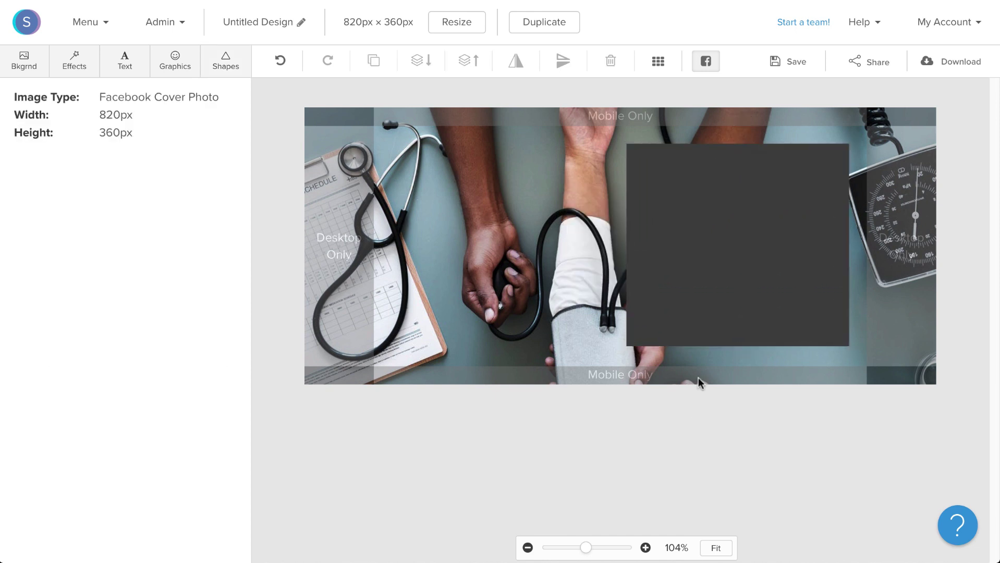
{"action": "left_click", "coordinate": [721, 290]}
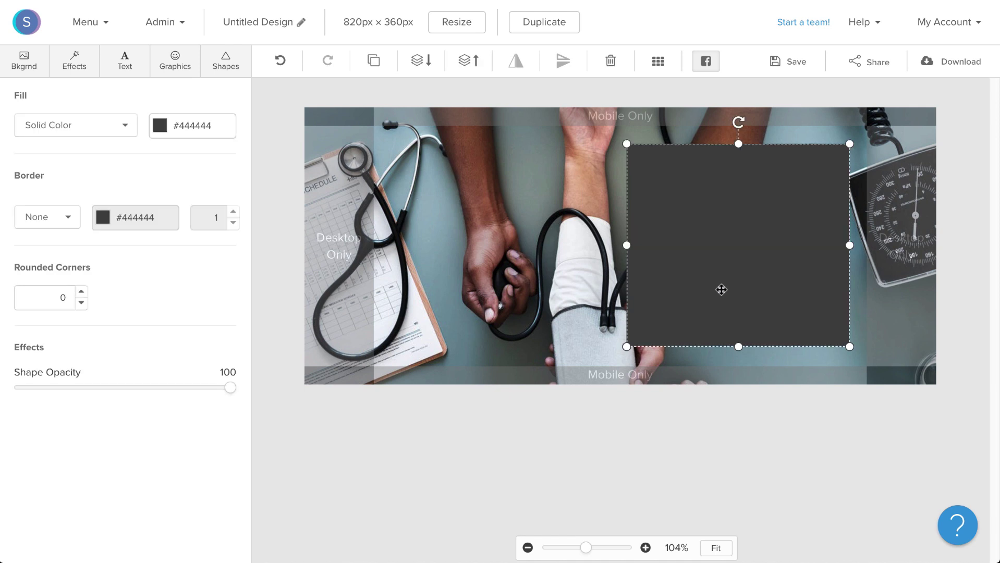
Step: Fill the rectangle with #083638 and set its opacity to 60%
{"action": "left_click", "coordinate": [202, 127]}
{"action": "type", "text": "#083638"}
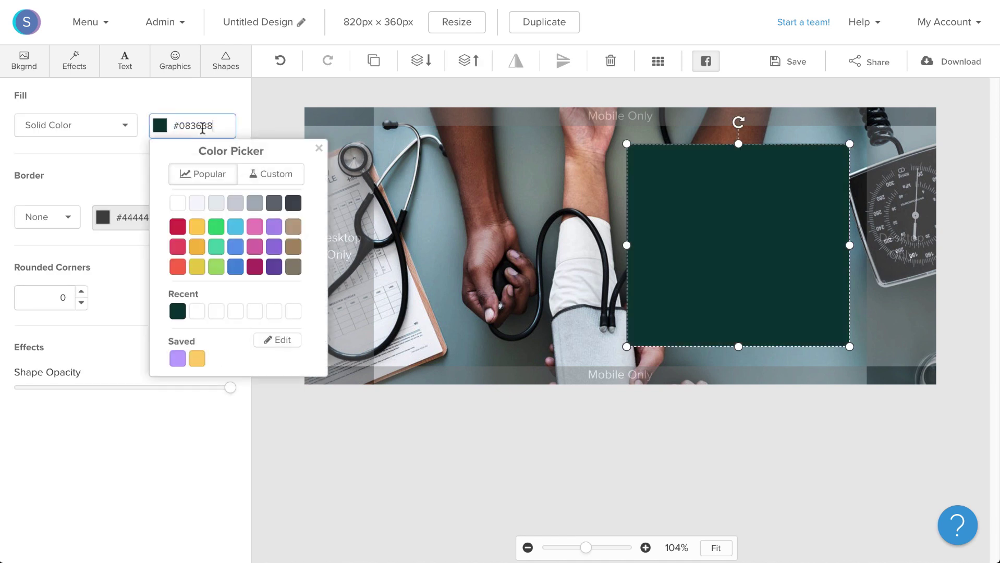
{"action": "left_click", "coordinate": [129, 448]}
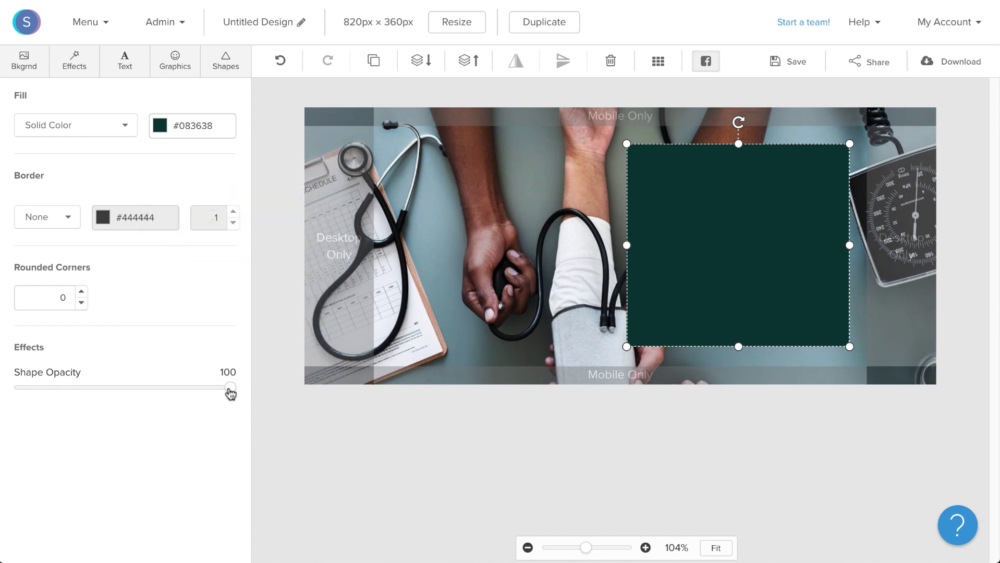
{"action": "left_click_drag", "start_coordinate": [229, 391], "coordinate": [146, 394]}
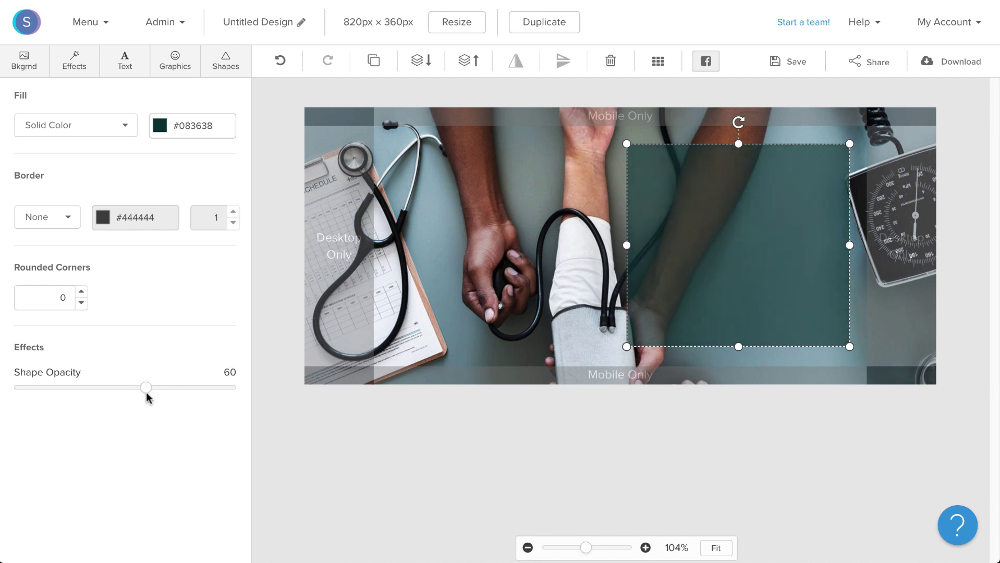
{"action": "left_click", "coordinate": [465, 500]}
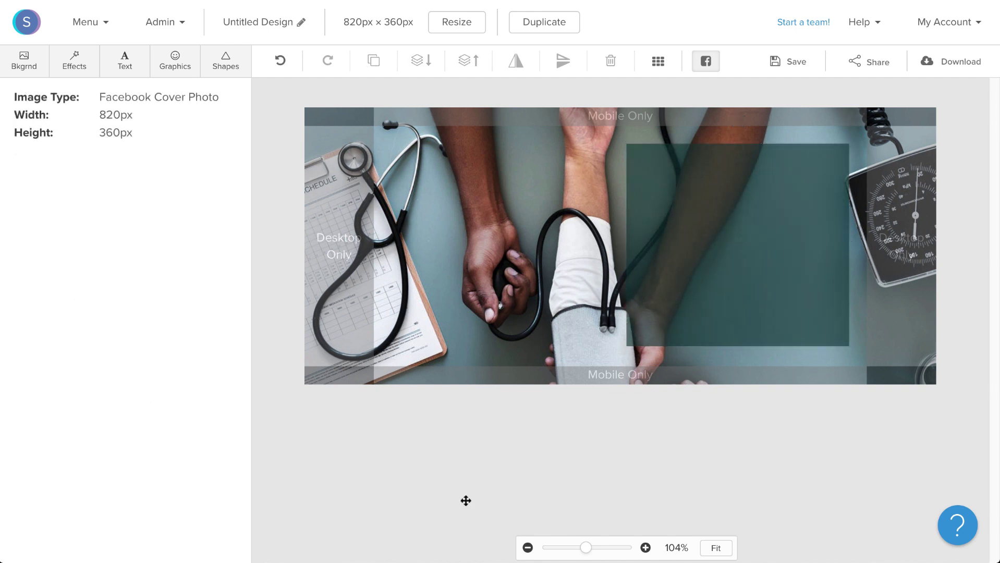
Step: Add a heading reading 'Healthcare made personal.' at font size 32
{"action": "left_click", "coordinate": [127, 63]}
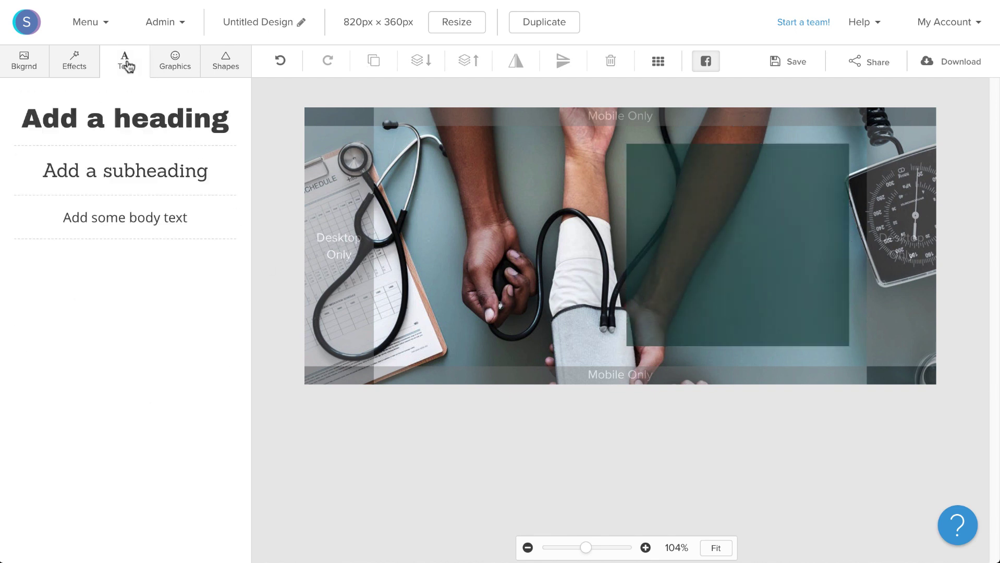
{"action": "left_click", "coordinate": [136, 124]}
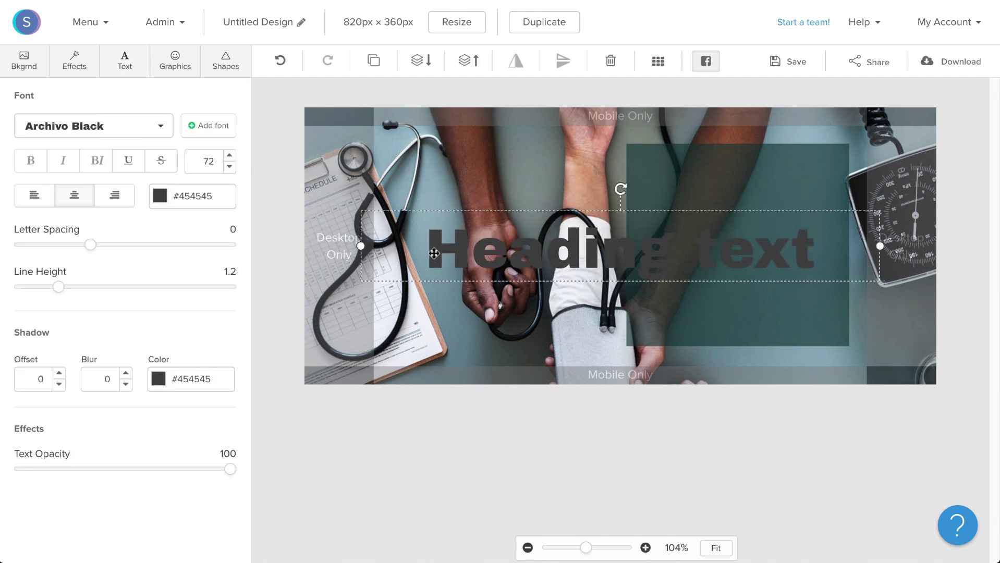
{"action": "double_click", "coordinate": [449, 256]}
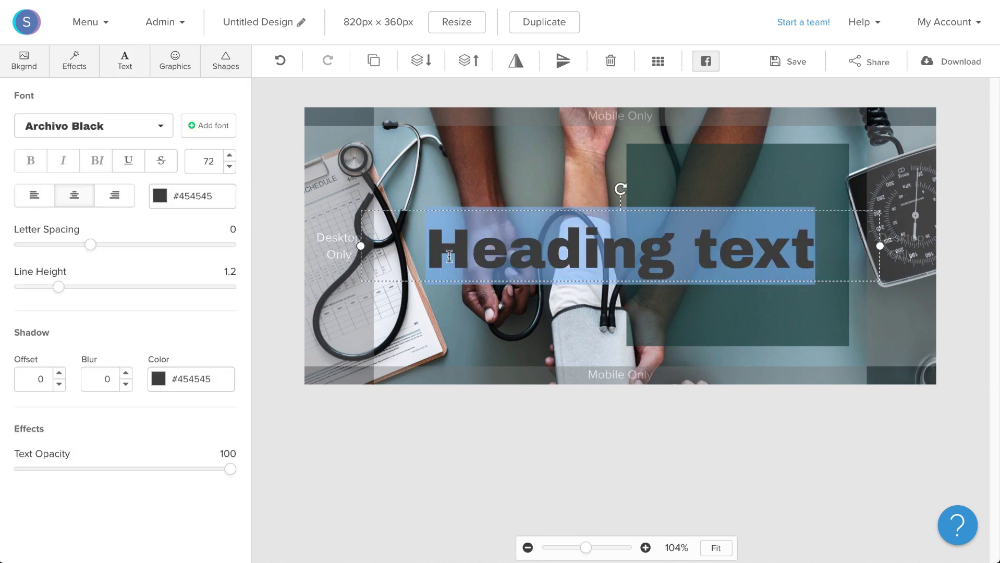
{"action": "type", "text": "Healthcare made personal."}
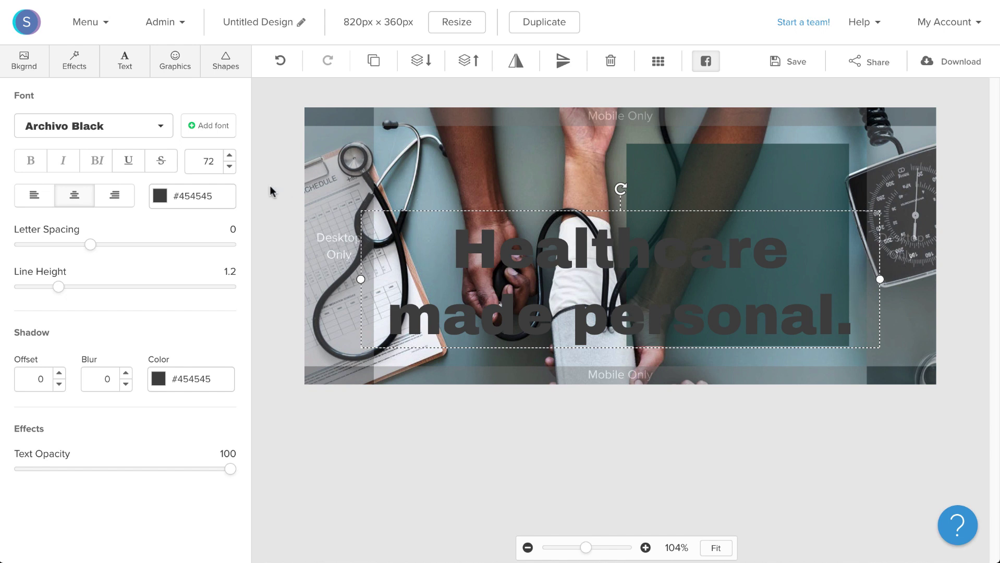
{"action": "double_click", "coordinate": [208, 161]}
{"action": "type", "text": "3"}
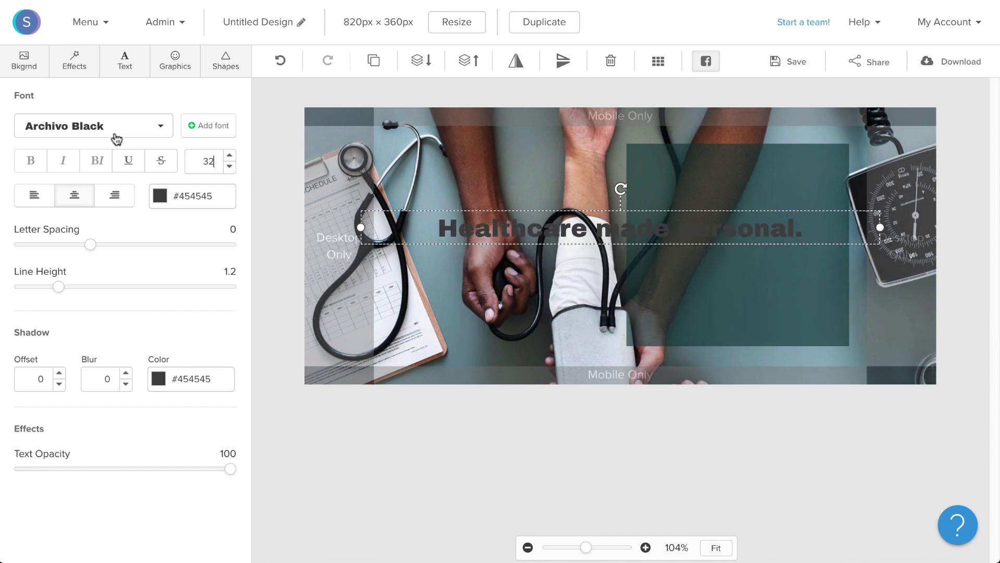
Step: Style the headline white bold italic Open Sans and fit it inside the teal box
{"action": "left_click", "coordinate": [98, 128]}
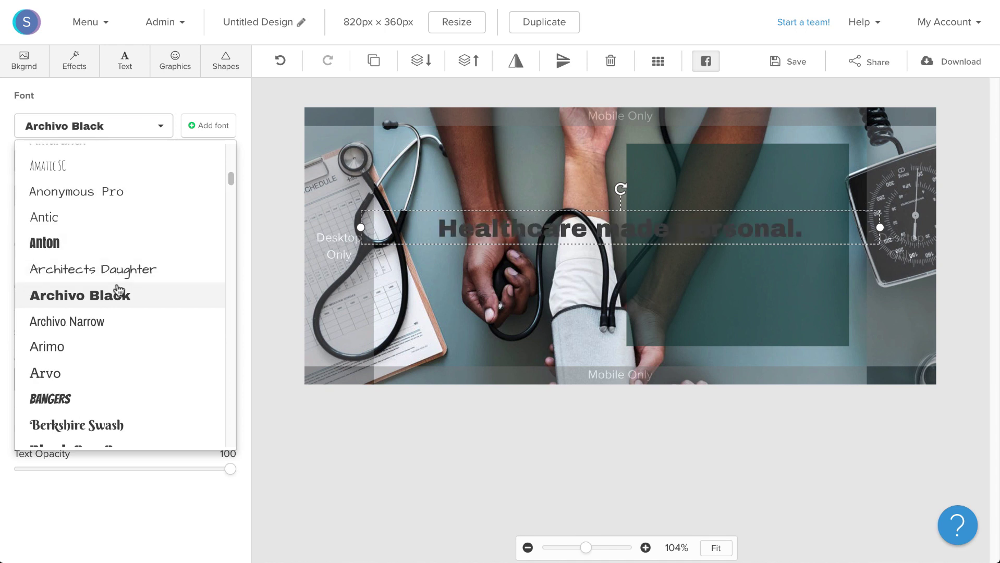
{"action": "scroll", "coordinate": [117, 287], "scroll_direction": "down", "scroll_amount": 15}
{"action": "left_click", "coordinate": [102, 323]}
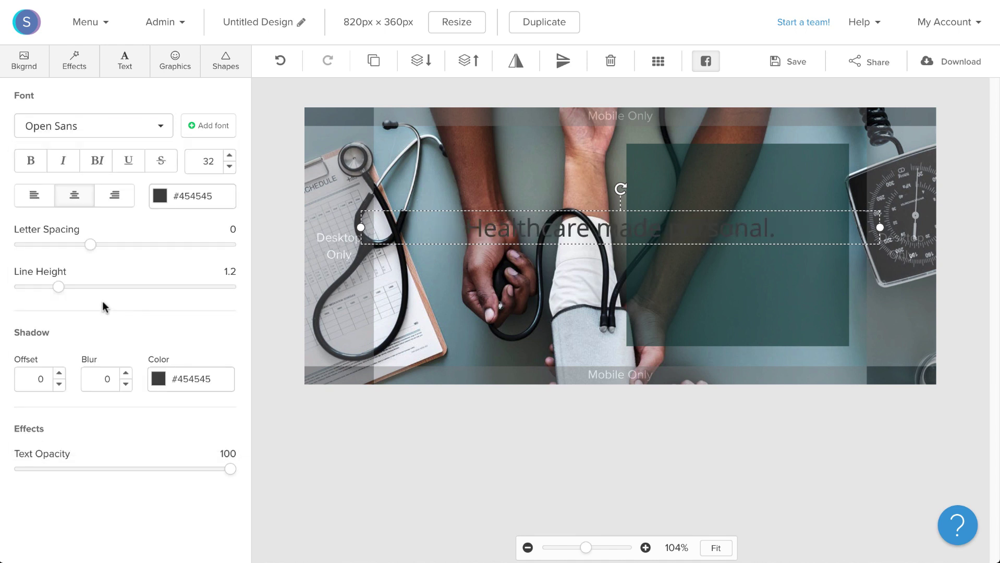
{"action": "left_click", "coordinate": [97, 167]}
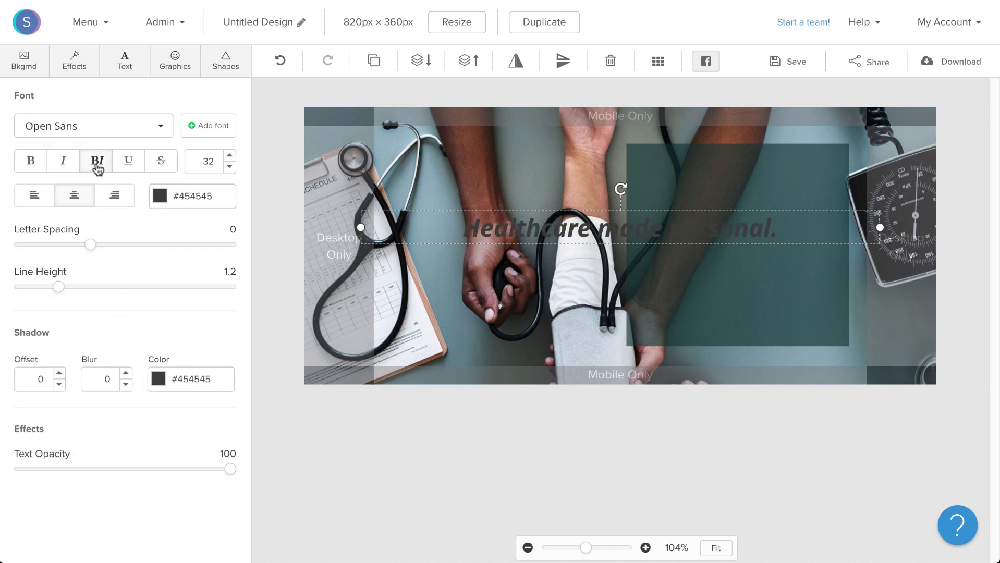
{"action": "left_click", "coordinate": [159, 201]}
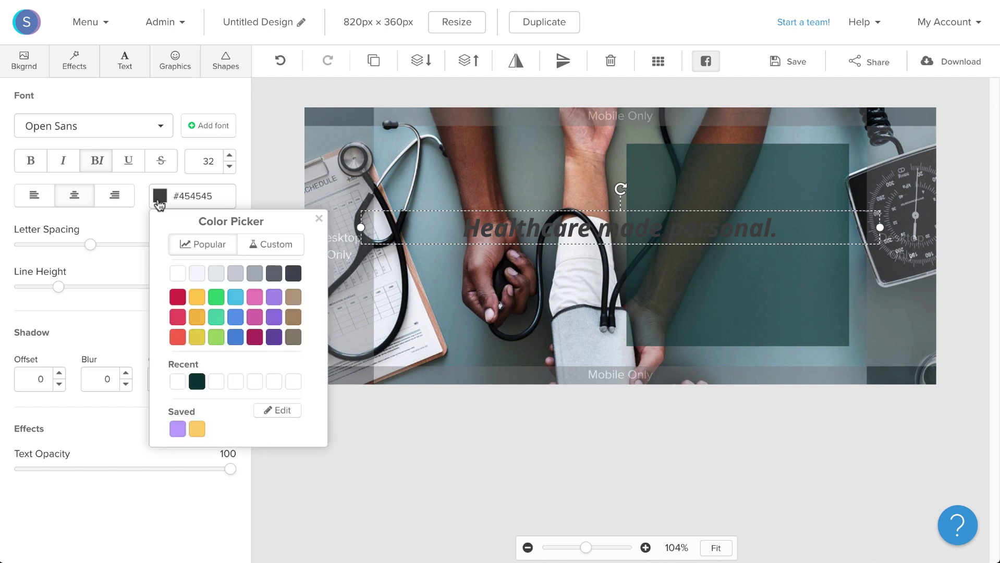
{"action": "left_click", "coordinate": [178, 274]}
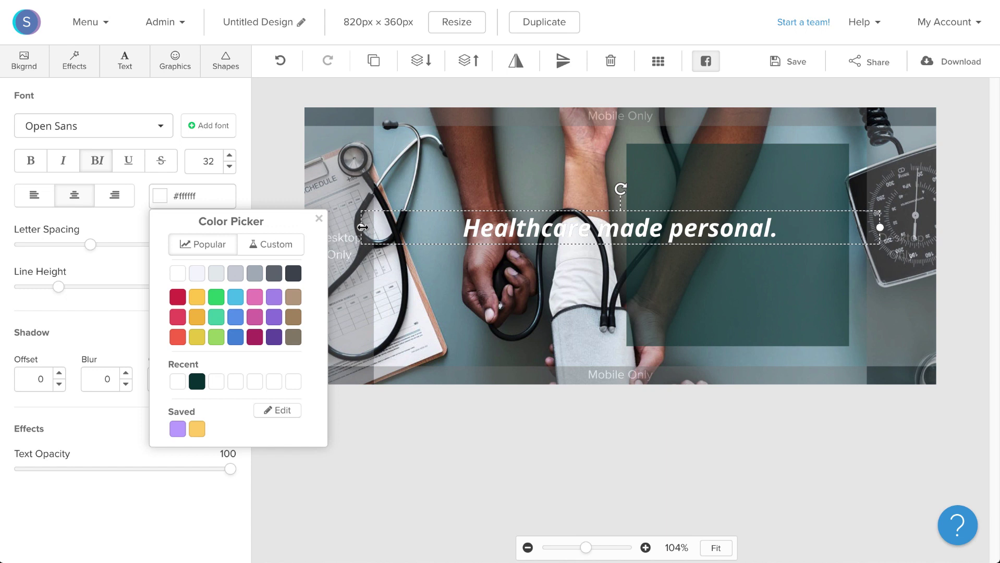
{"action": "left_click_drag", "start_coordinate": [362, 227], "coordinate": [681, 243]}
{"action": "left_click", "coordinate": [608, 485]}
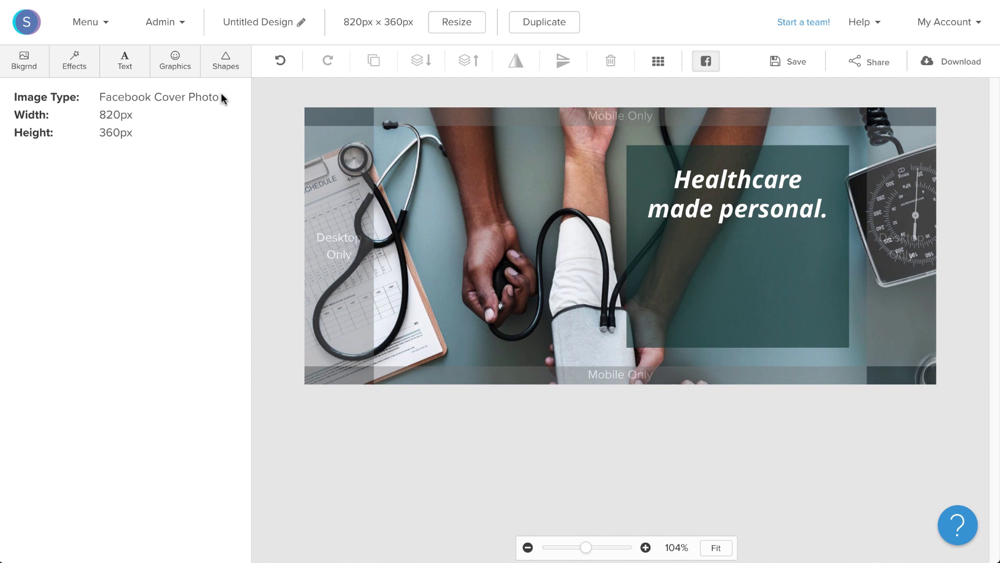
Step: Add a straight line and stretch it centred under the headline in the teal box
{"action": "left_click", "coordinate": [215, 66]}
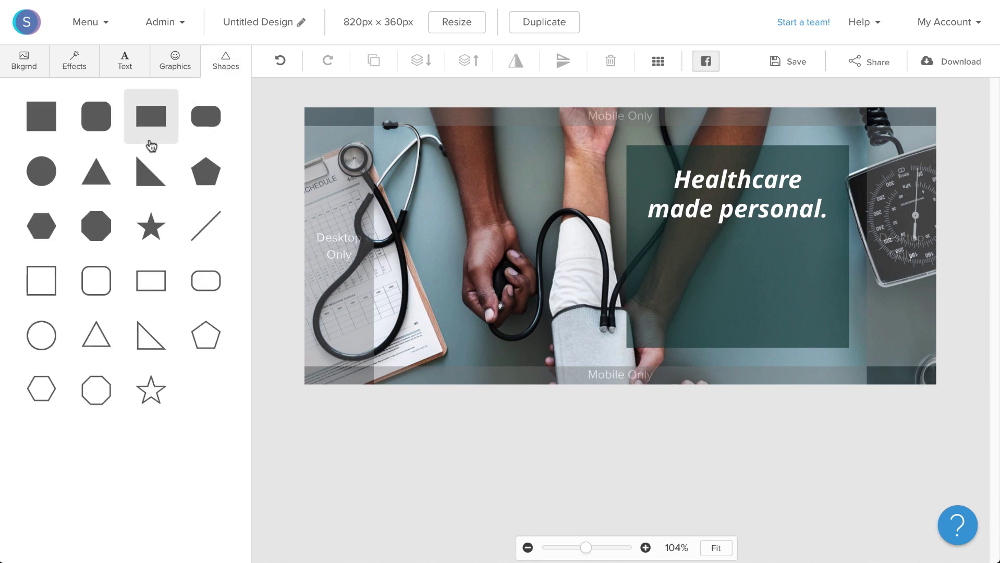
{"action": "left_click", "coordinate": [212, 233]}
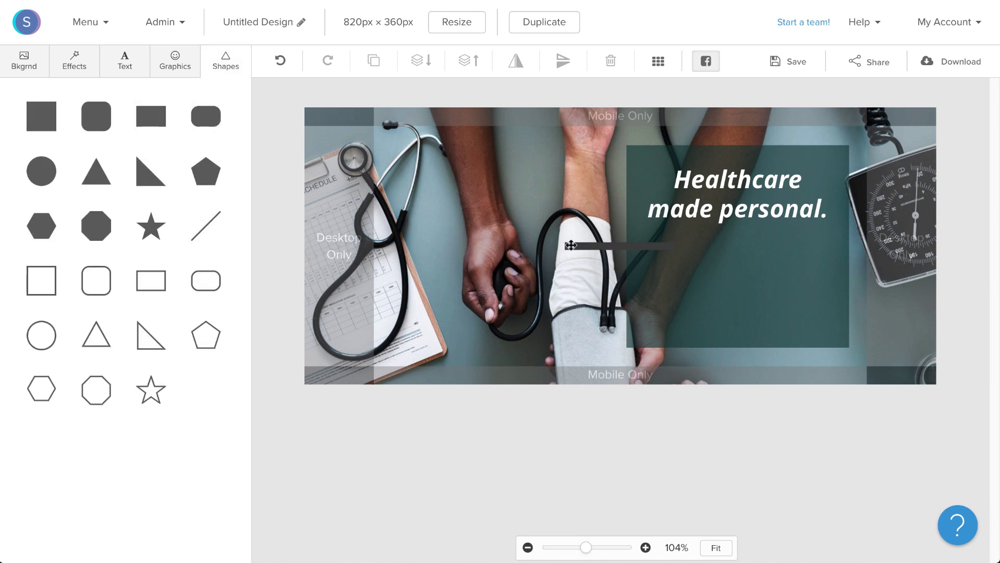
{"action": "left_click_drag", "start_coordinate": [576, 246], "coordinate": [655, 250]}
{"action": "left_click_drag", "start_coordinate": [752, 247], "coordinate": [780, 247]}
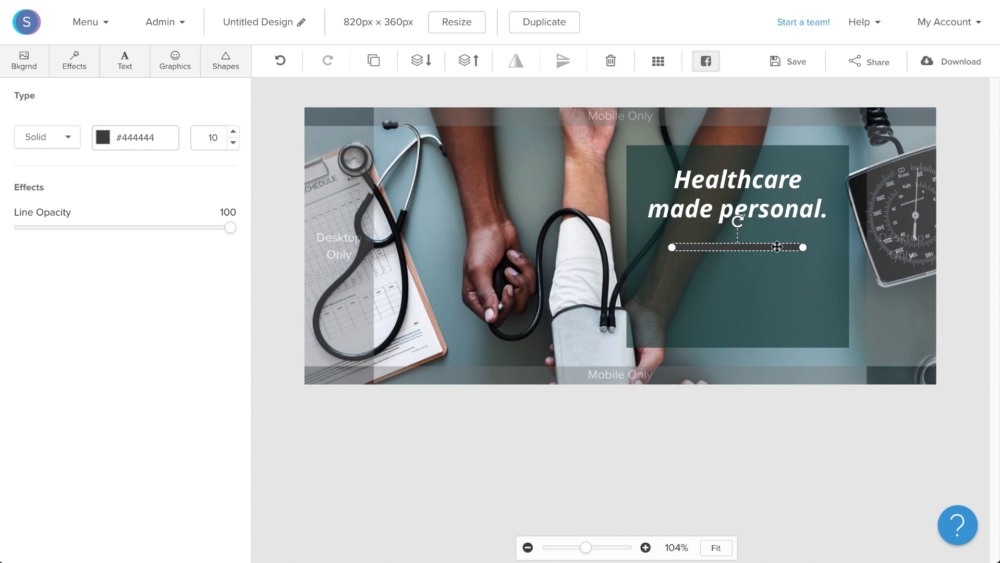
Step: Make the divider line white with thickness 7
{"action": "left_click", "coordinate": [103, 138]}
{"action": "left_click", "coordinate": [121, 215]}
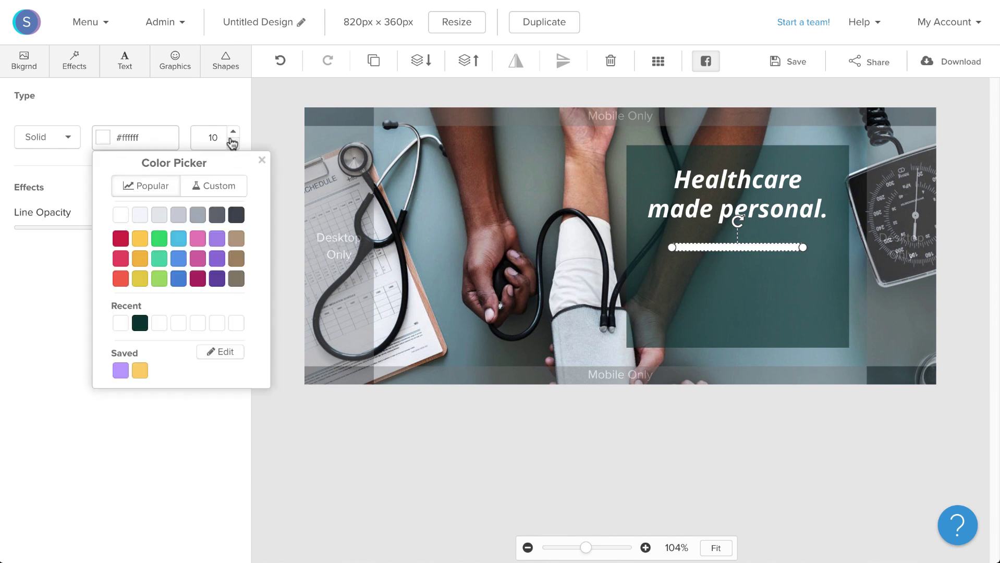
{"action": "left_click", "coordinate": [233, 142]}
{"action": "left_click", "coordinate": [233, 142]}
{"action": "left_click", "coordinate": [233, 142]}
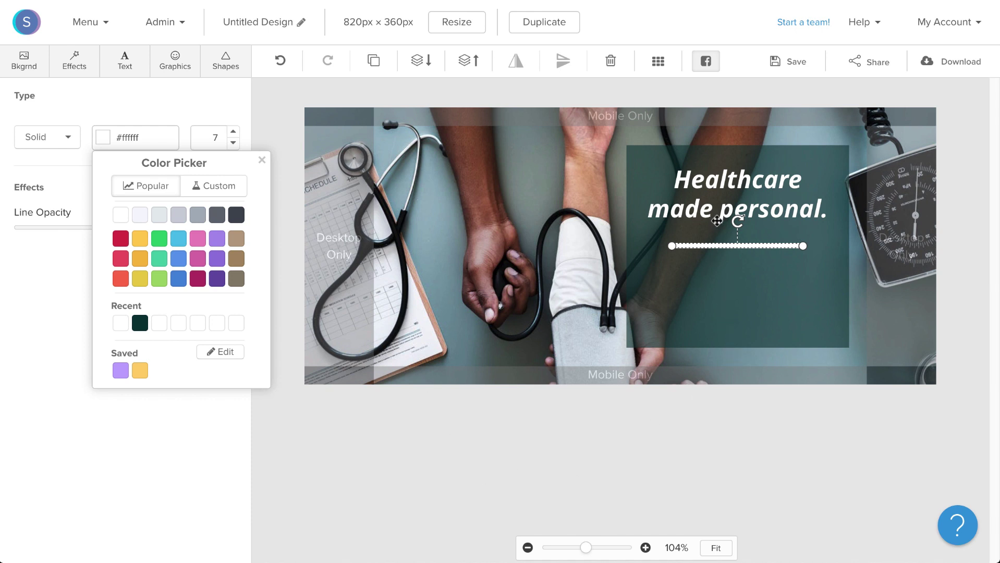
{"action": "left_click", "coordinate": [537, 441]}
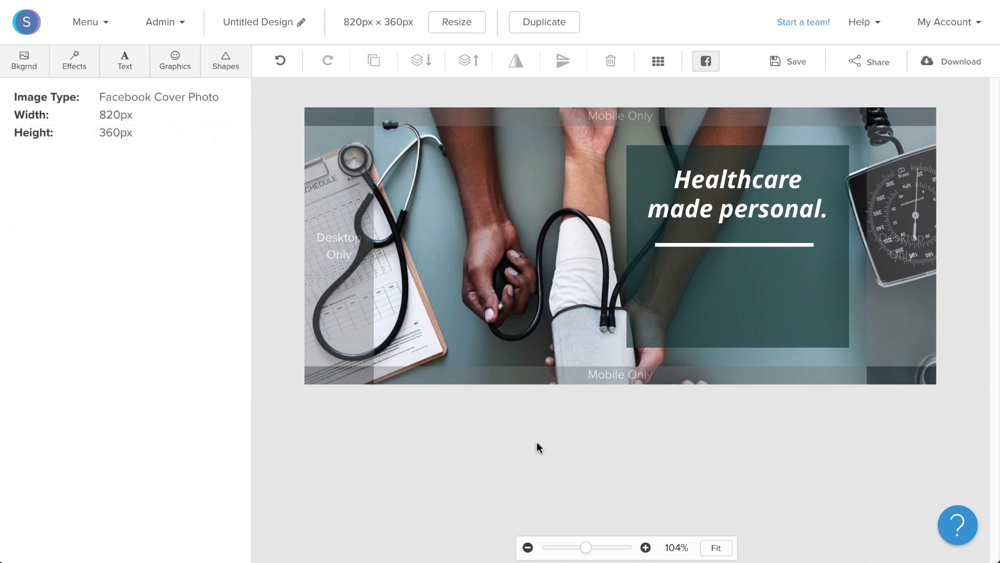
Step: Search the icons for 'health' and add the black heart-check icon
{"action": "left_click", "coordinate": [166, 68]}
{"action": "left_click", "coordinate": [125, 103]}
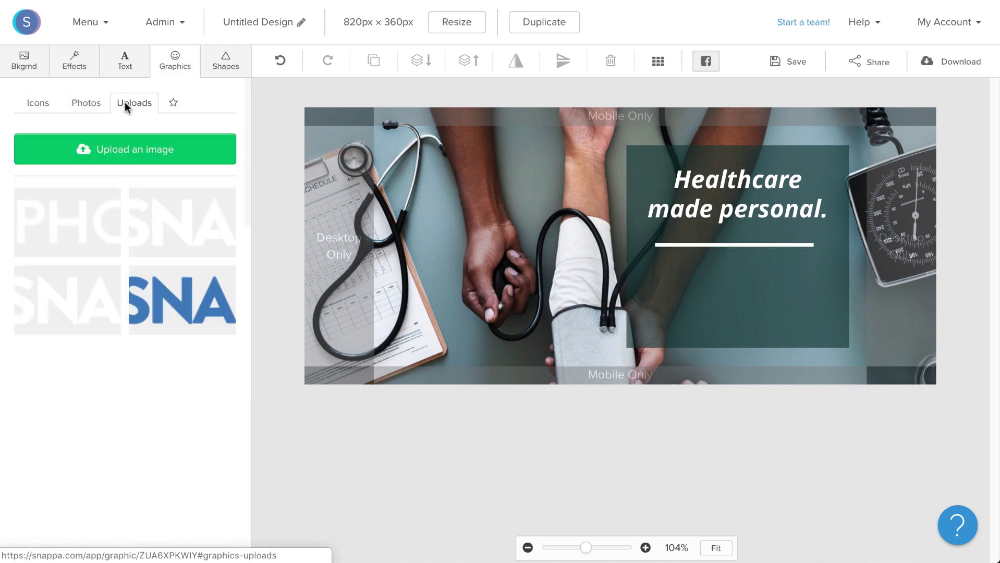
{"action": "left_click", "coordinate": [40, 106]}
{"action": "left_click", "coordinate": [80, 141]}
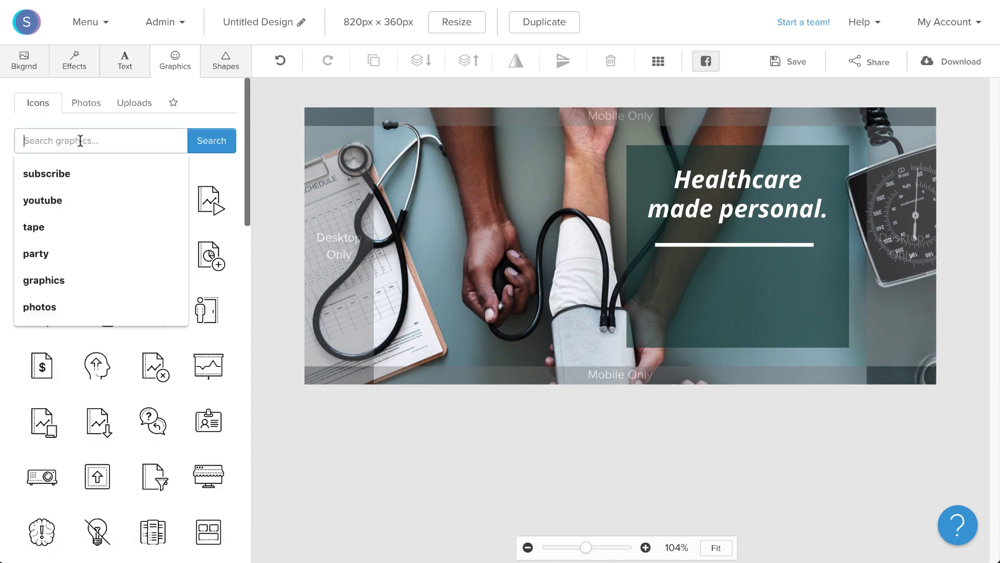
{"action": "type", "text": "h"}
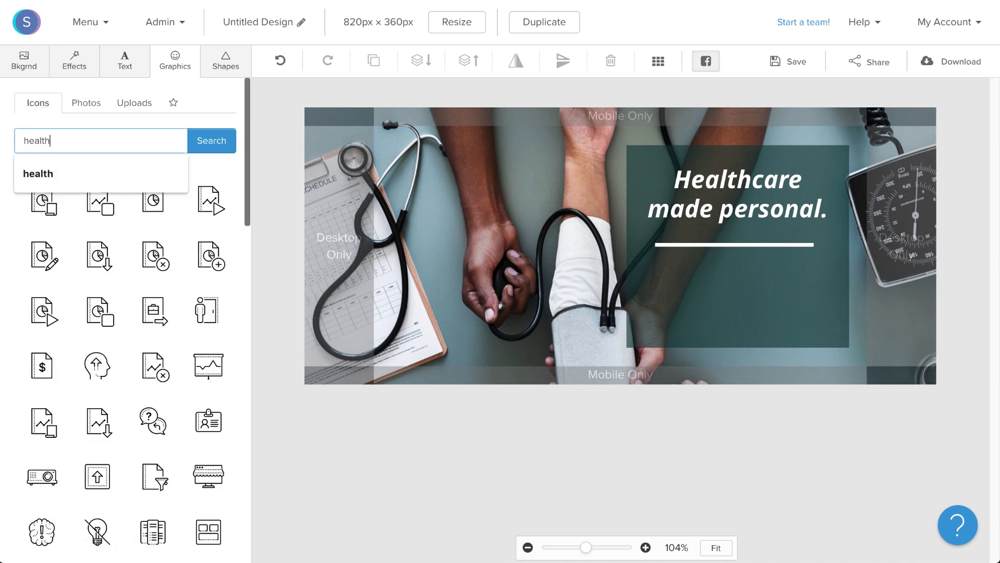
{"action": "type", "text": "ealth"}
{"action": "key", "text": "Return"}
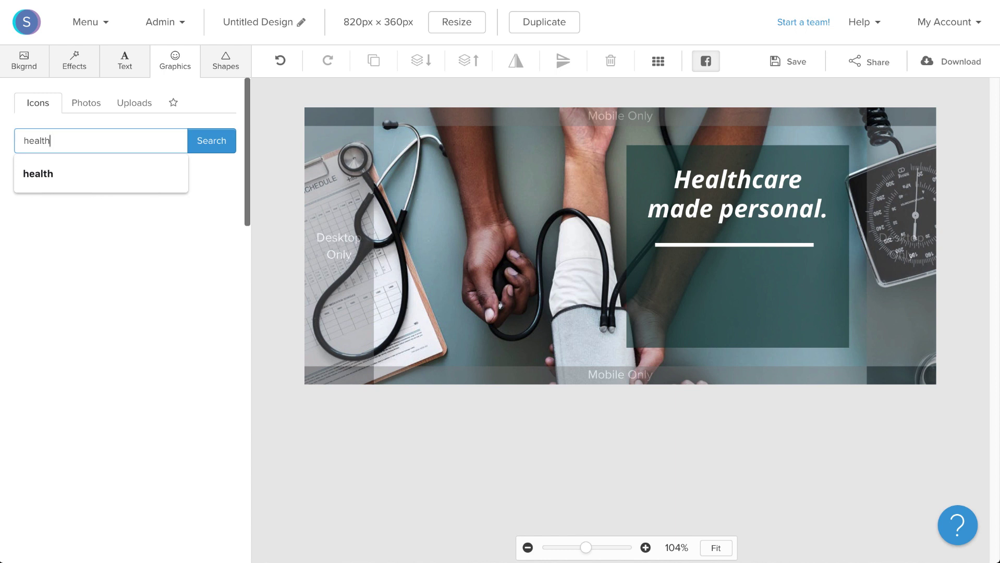
{"action": "scroll", "coordinate": [144, 334], "scroll_direction": "down", "scroll_amount": 5}
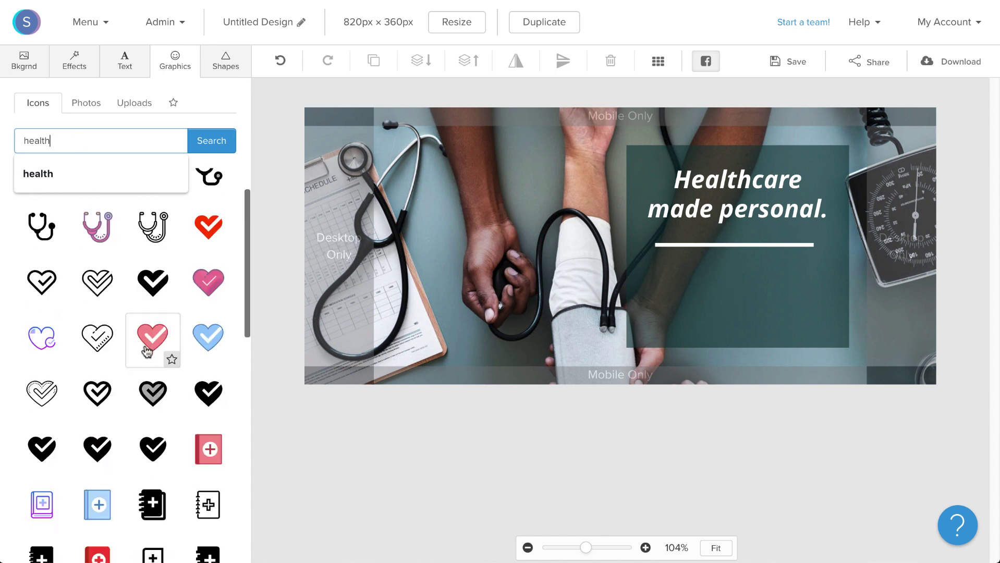
{"action": "left_click", "coordinate": [149, 282]}
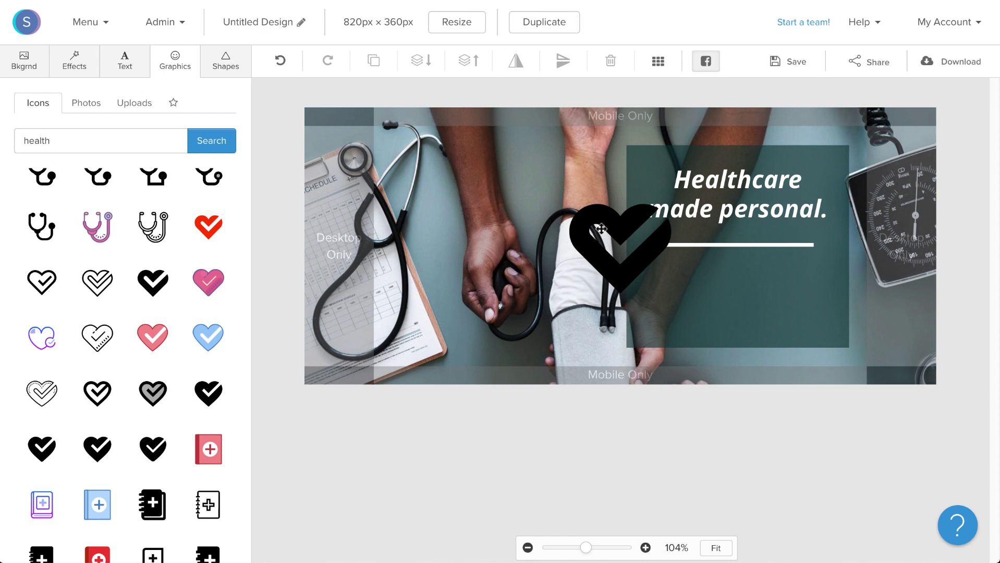
Step: Shrink the heart icon, centre it below the divider, and colour it white
{"action": "left_click_drag", "start_coordinate": [601, 228], "coordinate": [662, 275]}
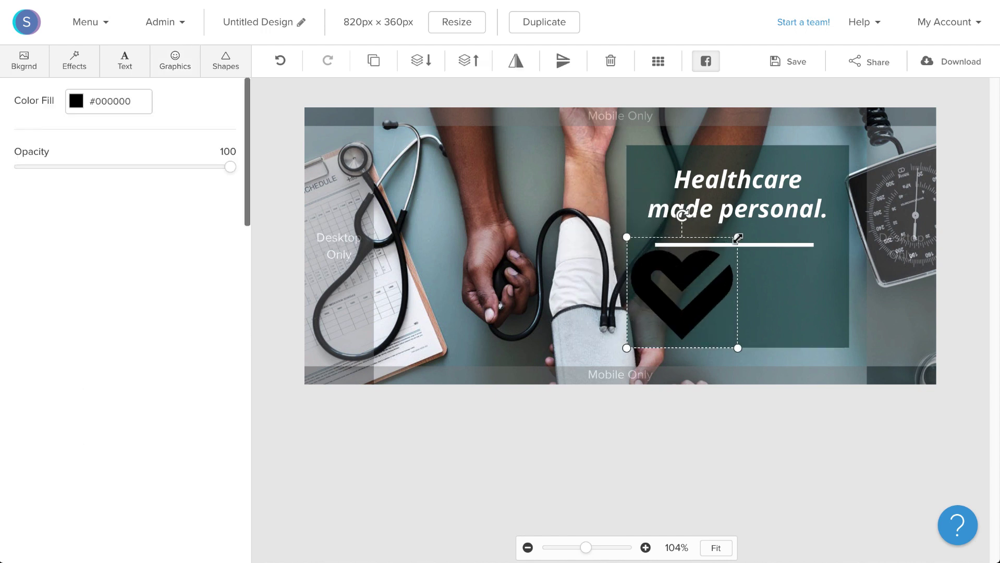
{"action": "left_click_drag", "start_coordinate": [737, 238], "coordinate": [740, 279]}
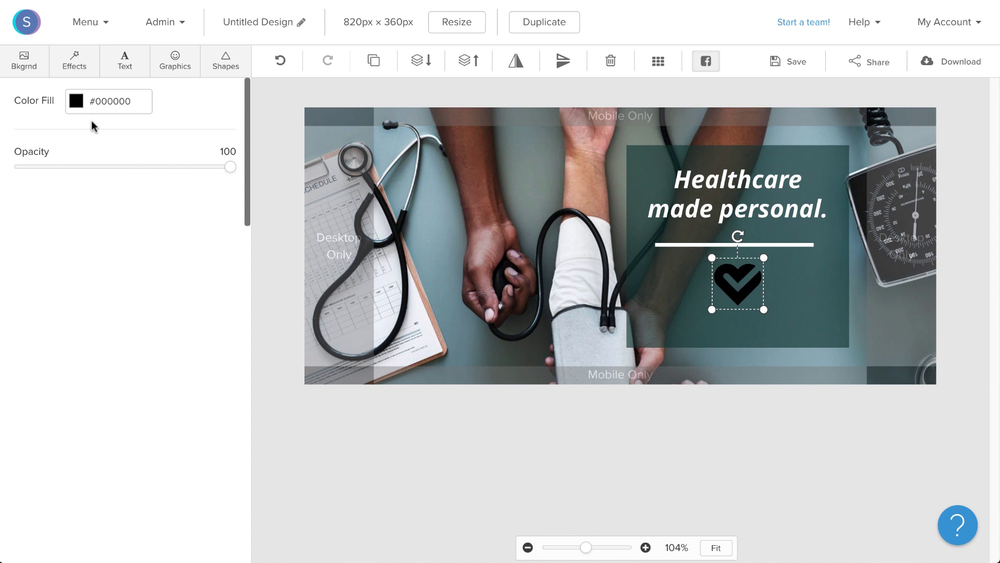
{"action": "left_click", "coordinate": [76, 102]}
{"action": "left_click", "coordinate": [121, 176]}
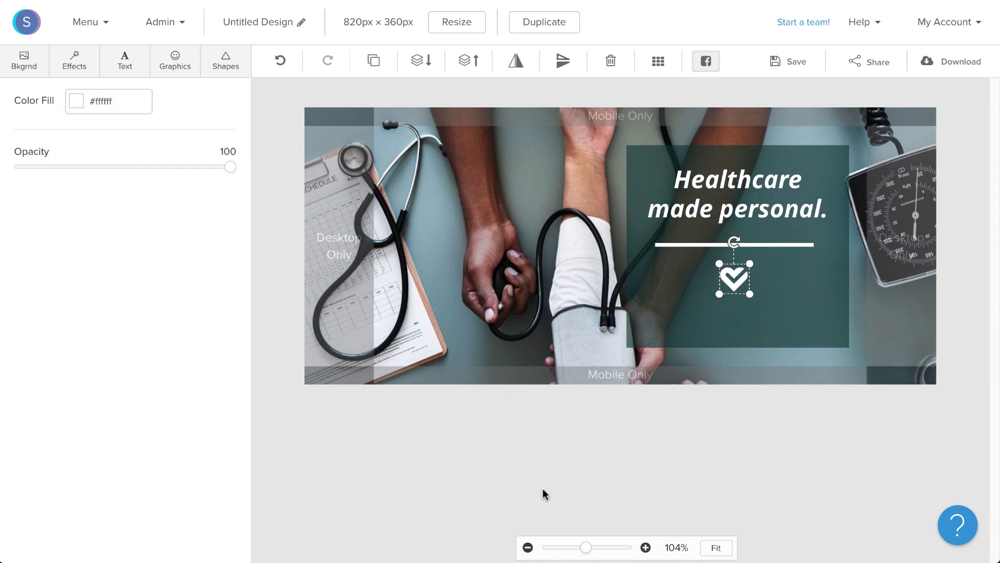
Step: Add a subheading reading 'PANACEA' in white
{"action": "left_click", "coordinate": [124, 63]}
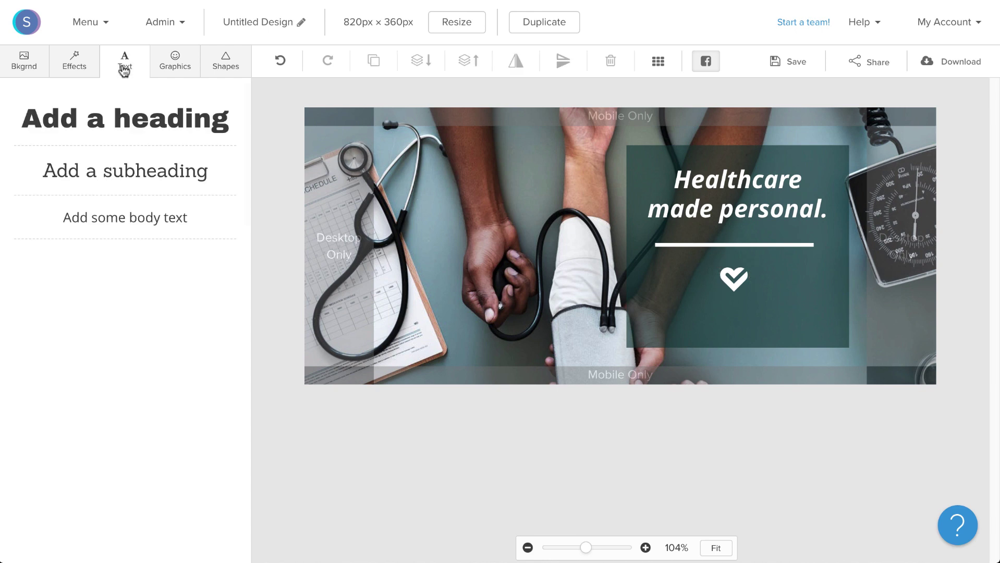
{"action": "left_click", "coordinate": [130, 169]}
{"action": "double_click", "coordinate": [524, 257]}
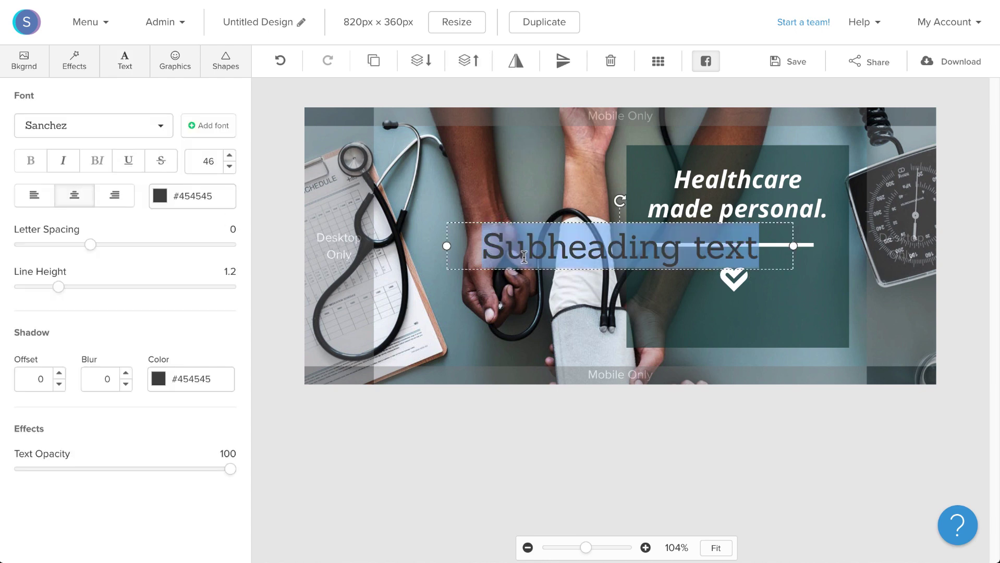
{"action": "type", "text": "PANACEA"}
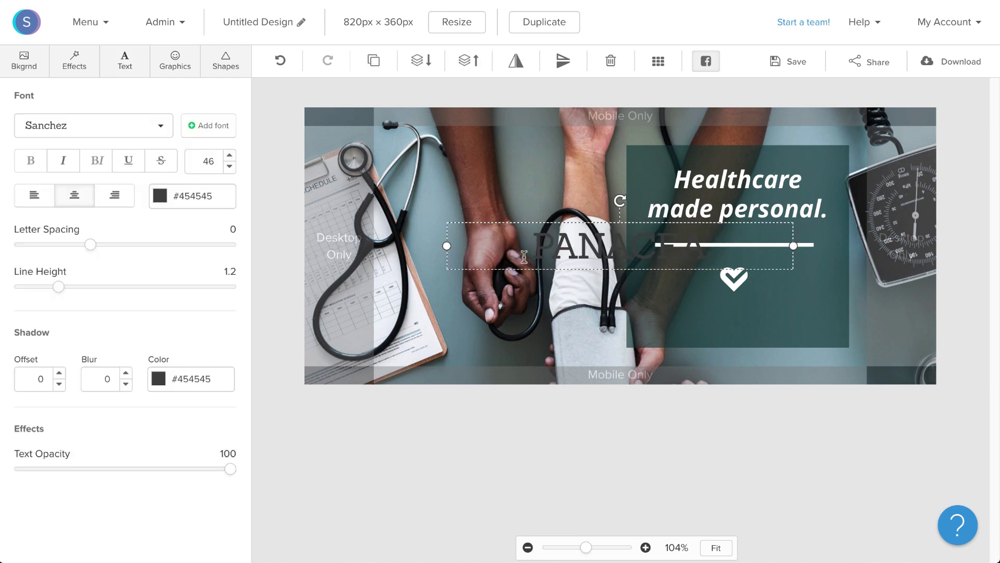
{"action": "left_click", "coordinate": [160, 199]}
{"action": "left_click", "coordinate": [178, 274]}
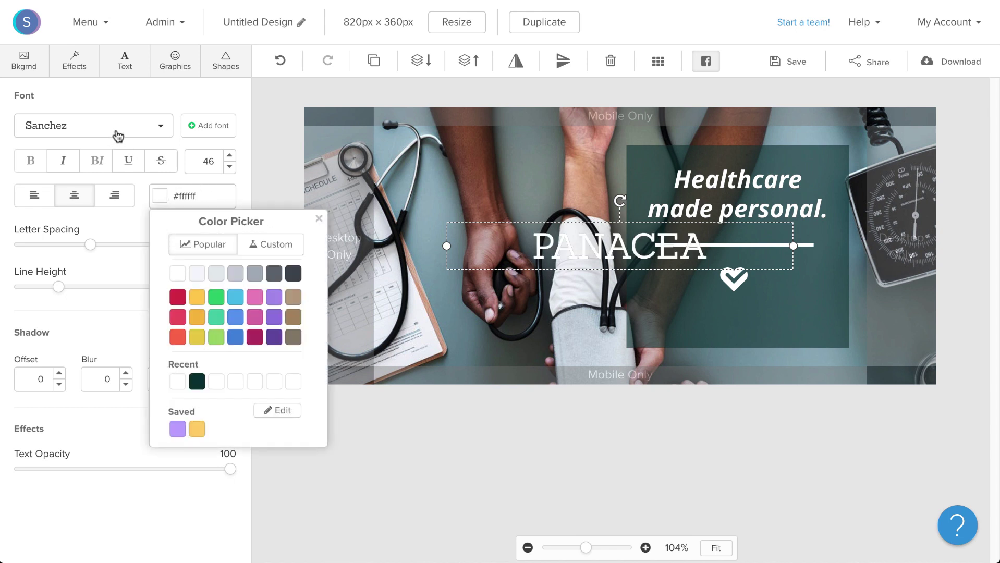
Step: Set PANACEA to bold Open Sans size 20 and centre it below the heart icon
{"action": "double_click", "coordinate": [208, 161]}
{"action": "type", "text": "20"}
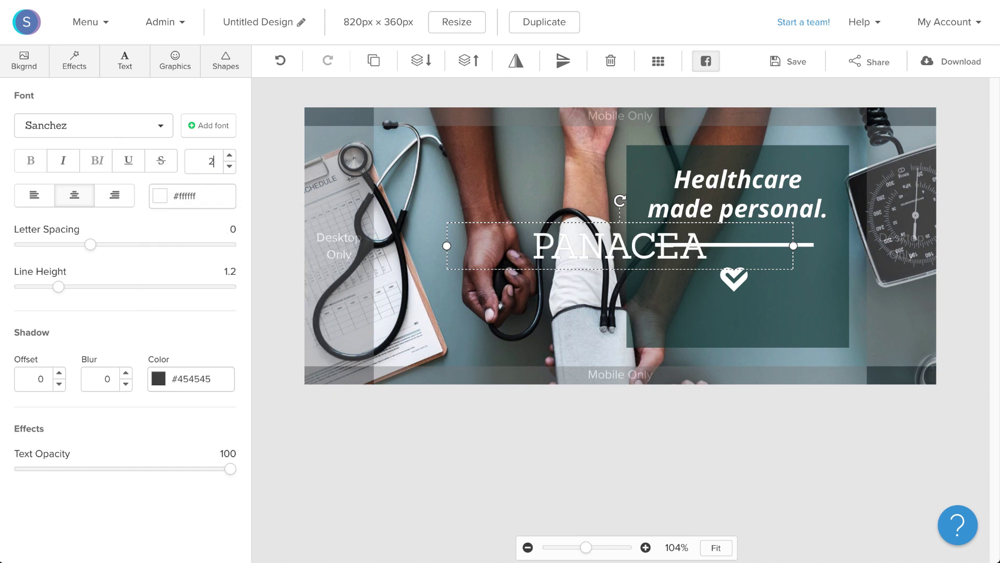
{"action": "left_click", "coordinate": [89, 131]}
{"action": "scroll", "coordinate": [92, 133], "scroll_direction": "up", "scroll_amount": 8}
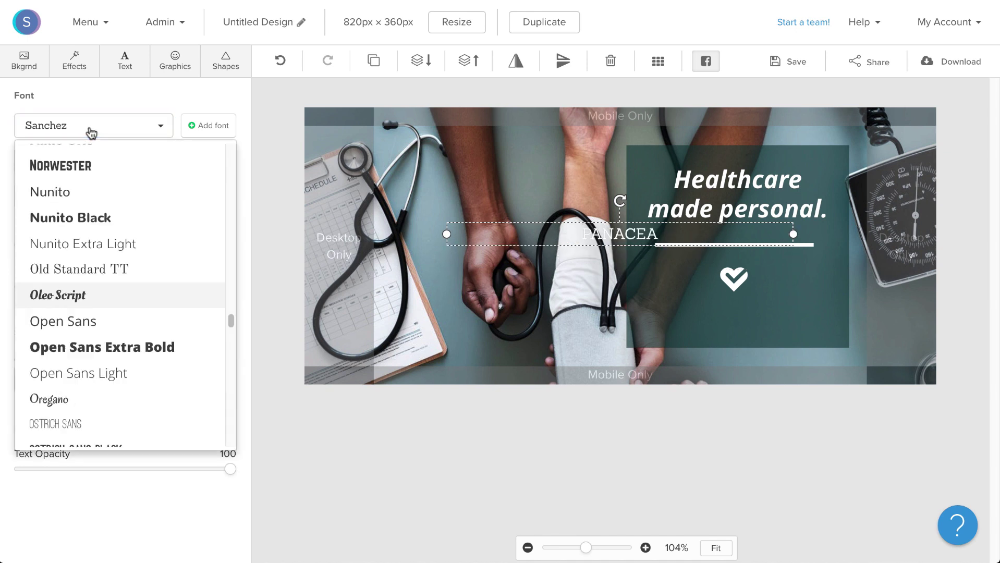
{"action": "left_click", "coordinate": [79, 327]}
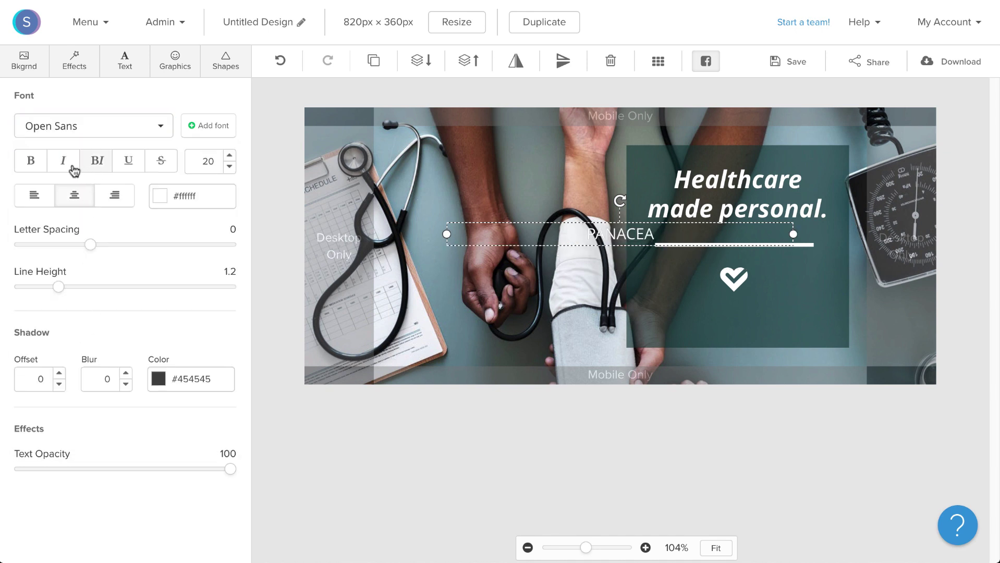
{"action": "left_click", "coordinate": [30, 160]}
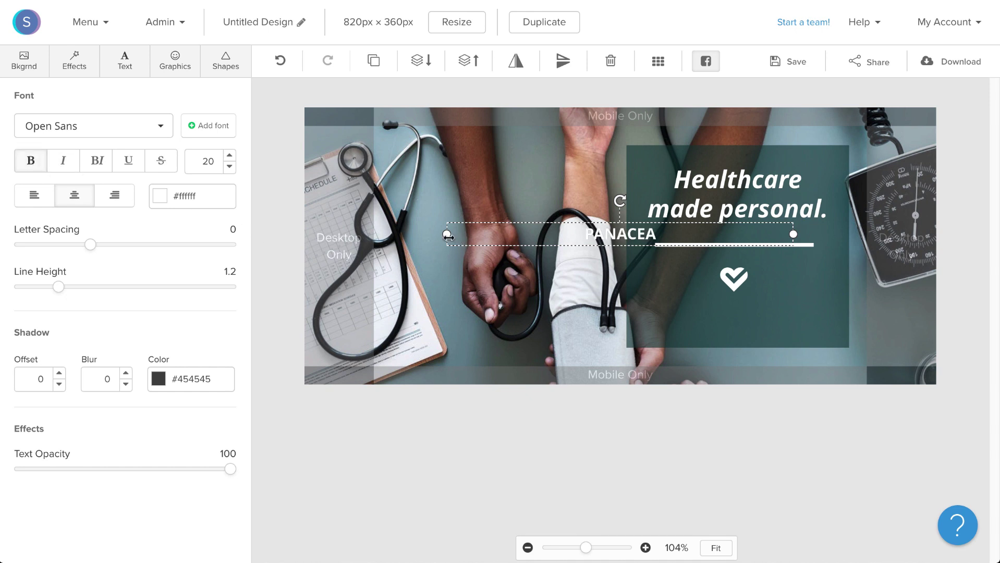
{"action": "left_click_drag", "start_coordinate": [447, 234], "coordinate": [720, 313]}
{"action": "left_click", "coordinate": [683, 258]}
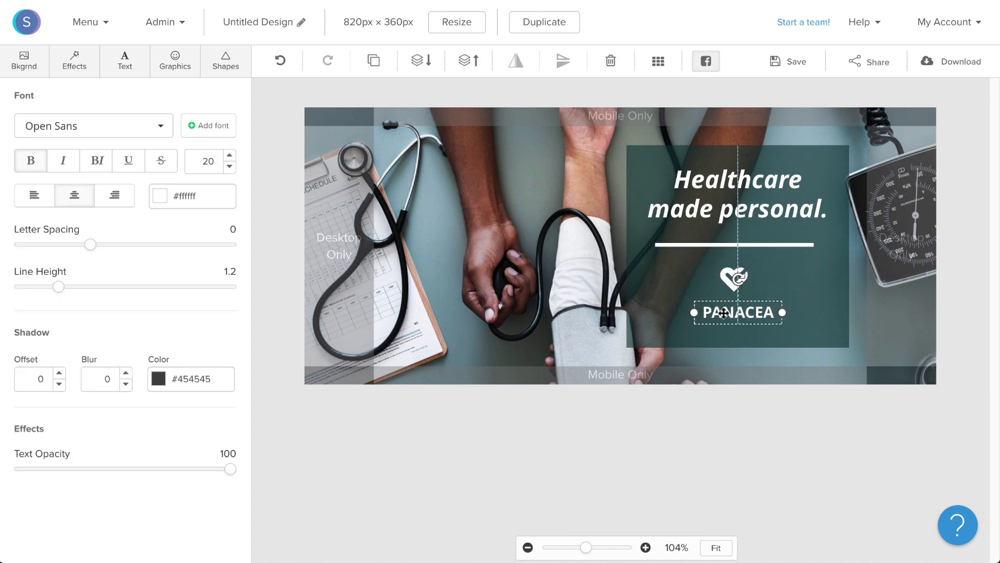
{"action": "left_click", "coordinate": [755, 458]}
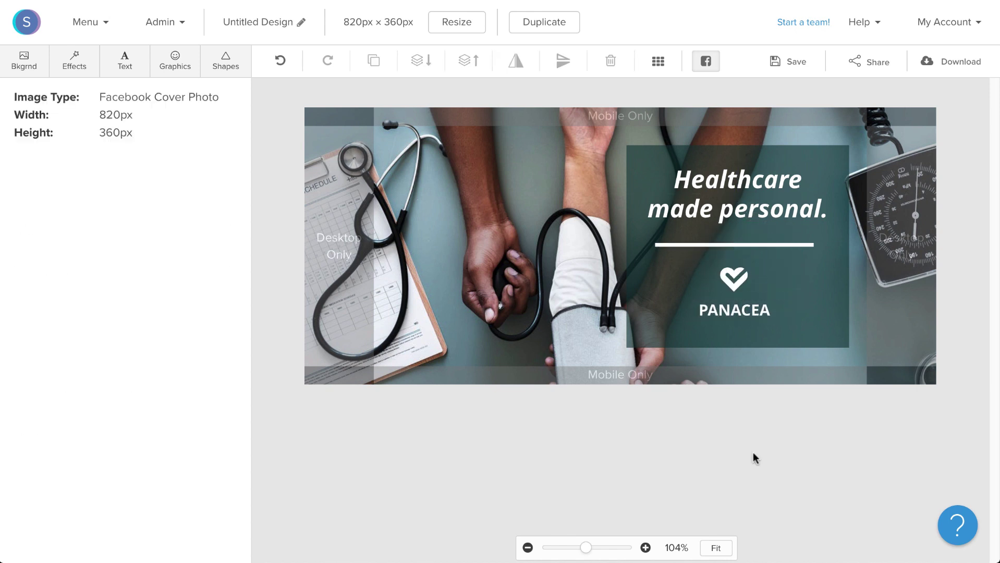
Step: Add a subheading reading 'Health Insurance' in white
{"action": "left_click", "coordinate": [127, 72]}
{"action": "left_click", "coordinate": [136, 168]}
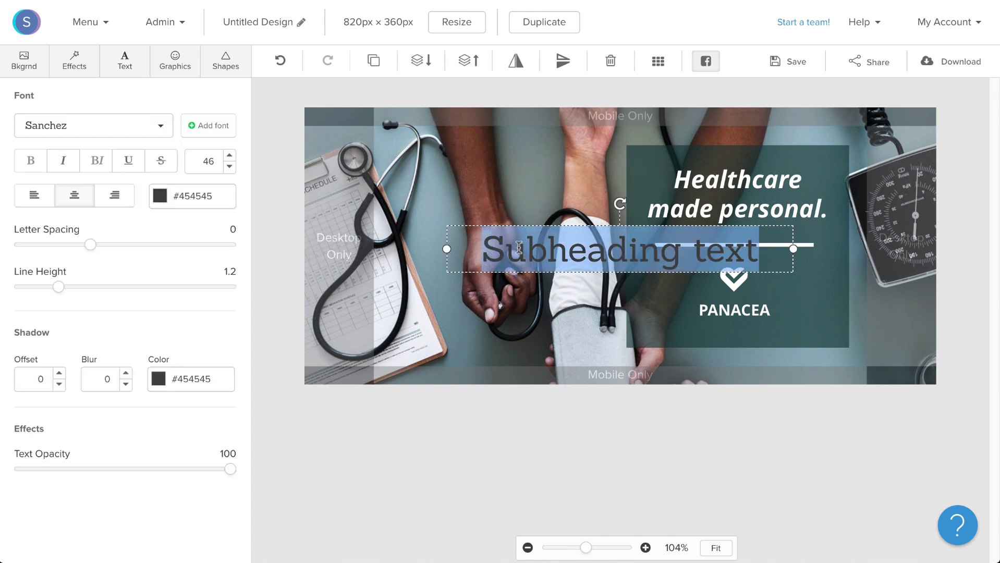
{"action": "type", "text": "Health Insurance"}
{"action": "left_click", "coordinate": [159, 196]}
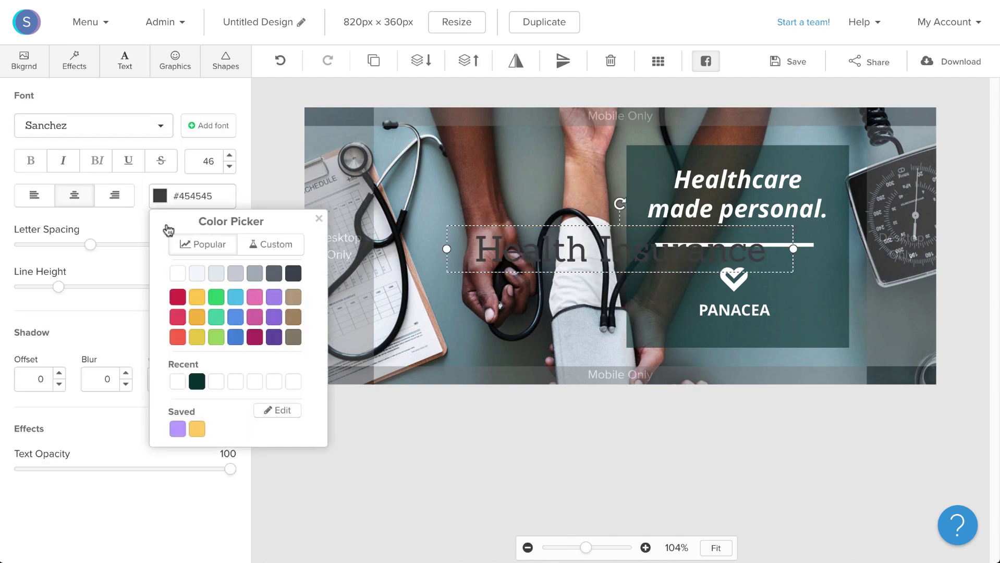
{"action": "left_click", "coordinate": [177, 273]}
Step: Set Health Insurance to italic Open Sans size 12 with letter spacing 2
{"action": "left_click", "coordinate": [207, 162]}
{"action": "double_click", "coordinate": [206, 163]}
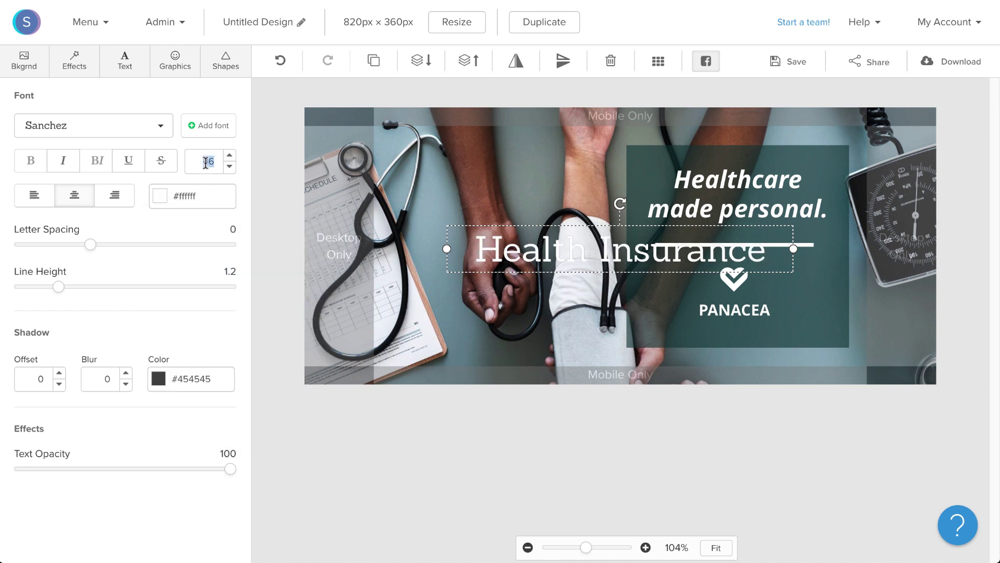
{"action": "type", "text": "12"}
{"action": "left_click", "coordinate": [142, 132]}
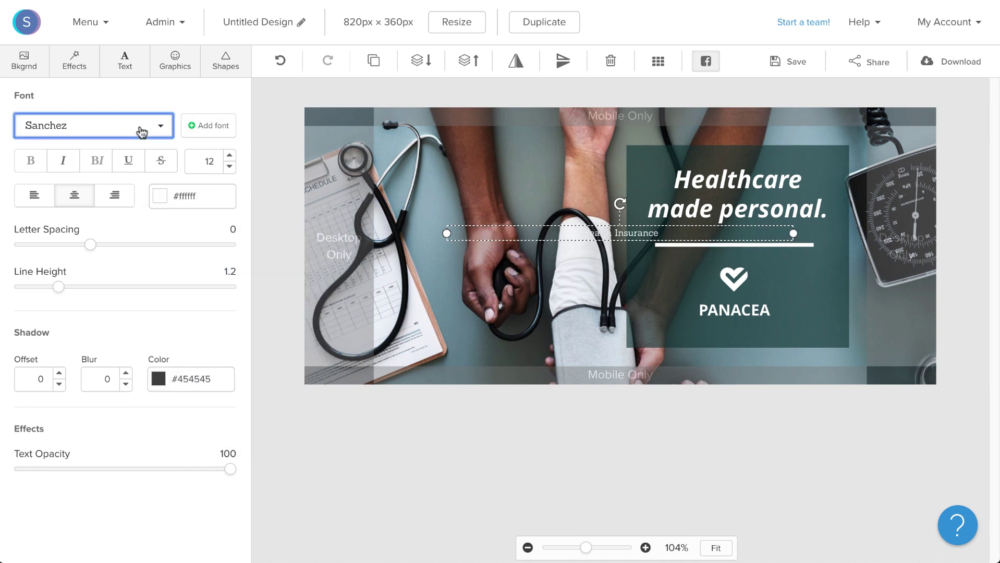
{"action": "scroll", "coordinate": [142, 132], "scroll_direction": "up", "scroll_amount": 10}
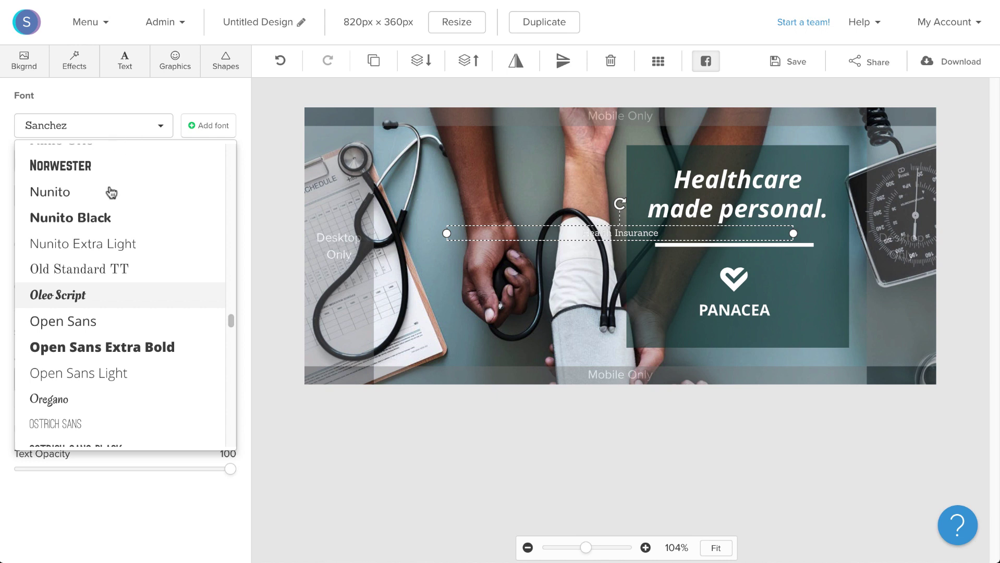
{"action": "left_click", "coordinate": [99, 321]}
{"action": "left_click", "coordinate": [64, 167]}
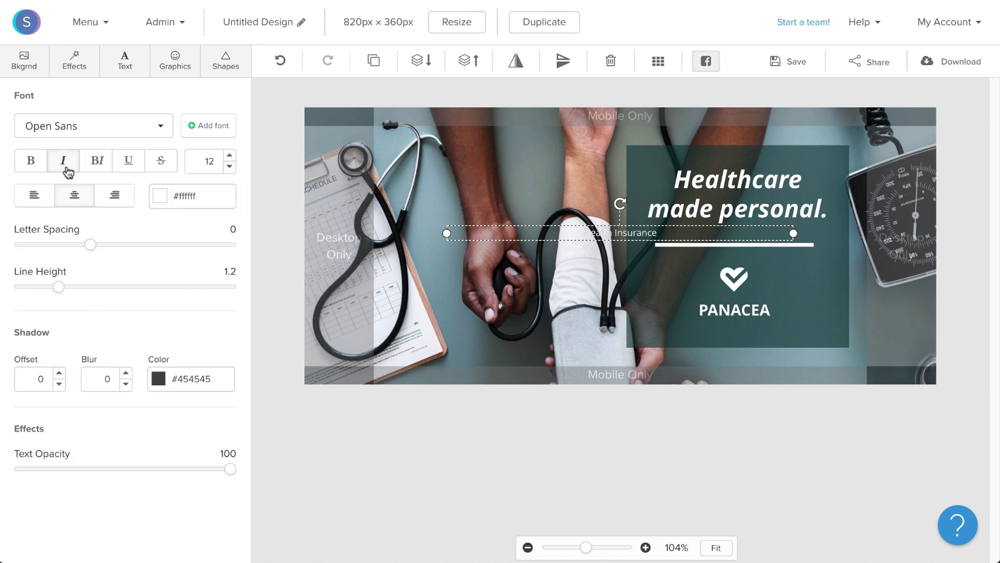
{"action": "mouse_move", "coordinate": [90, 248]}
{"action": "left_mouse_down"}
{"action": "mouse_move", "coordinate": [117, 251]}
{"action": "mouse_move", "coordinate": [104, 252]}
{"action": "left_mouse_up"}
Step: Resize the Health Insurance box, undo that change, and review the finished cover
{"action": "left_click_drag", "start_coordinate": [447, 235], "coordinate": [682, 234]}
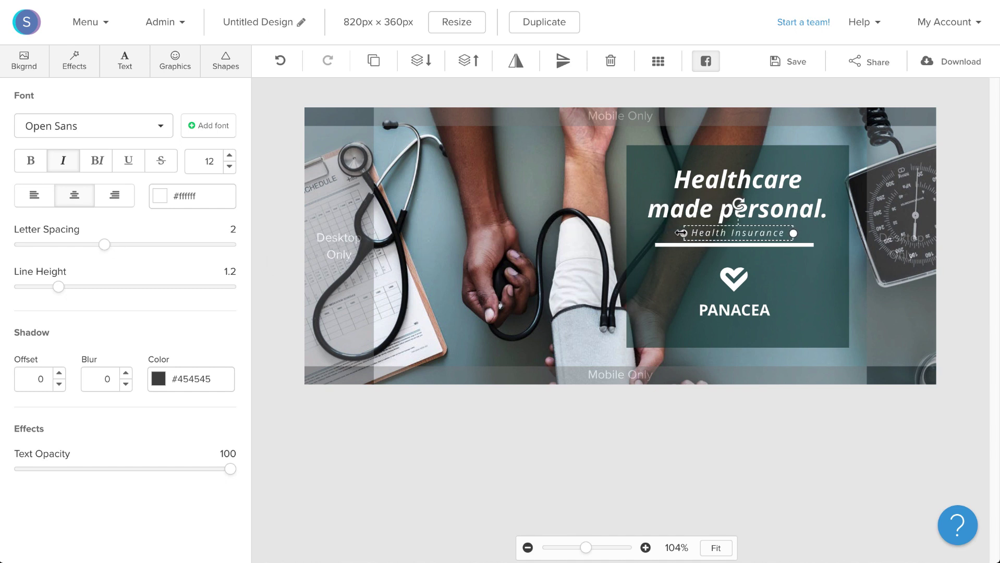
{"action": "key", "text": "ctrl+z"}
{"action": "left_click", "coordinate": [587, 441]}
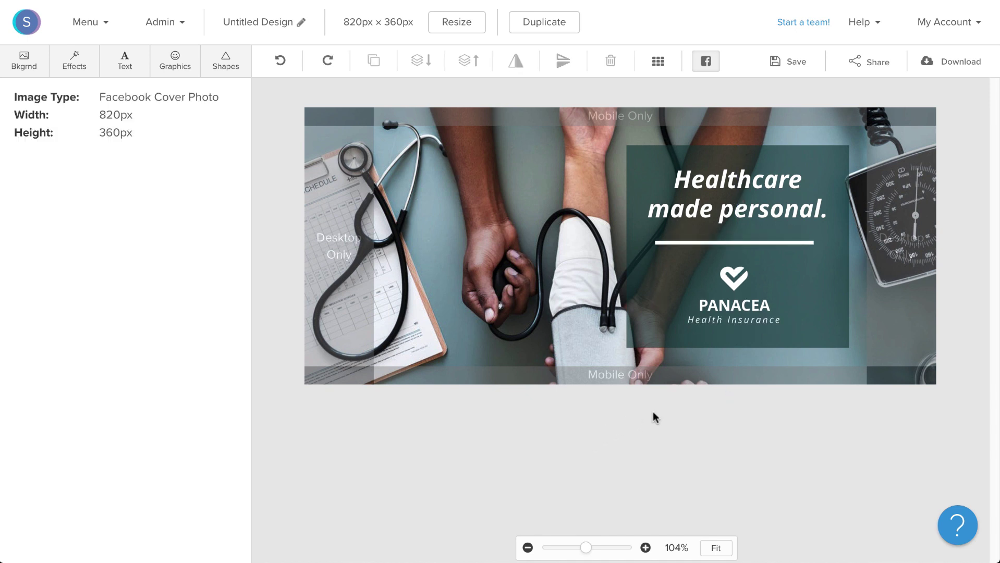
{"action": "left_click", "coordinate": [706, 62]}
{"action": "left_click", "coordinate": [706, 62]}
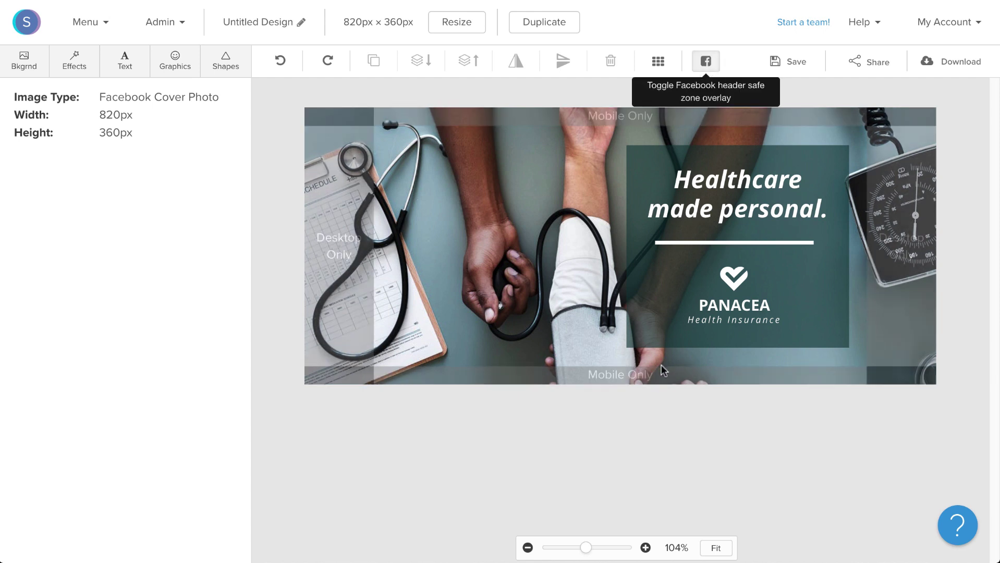